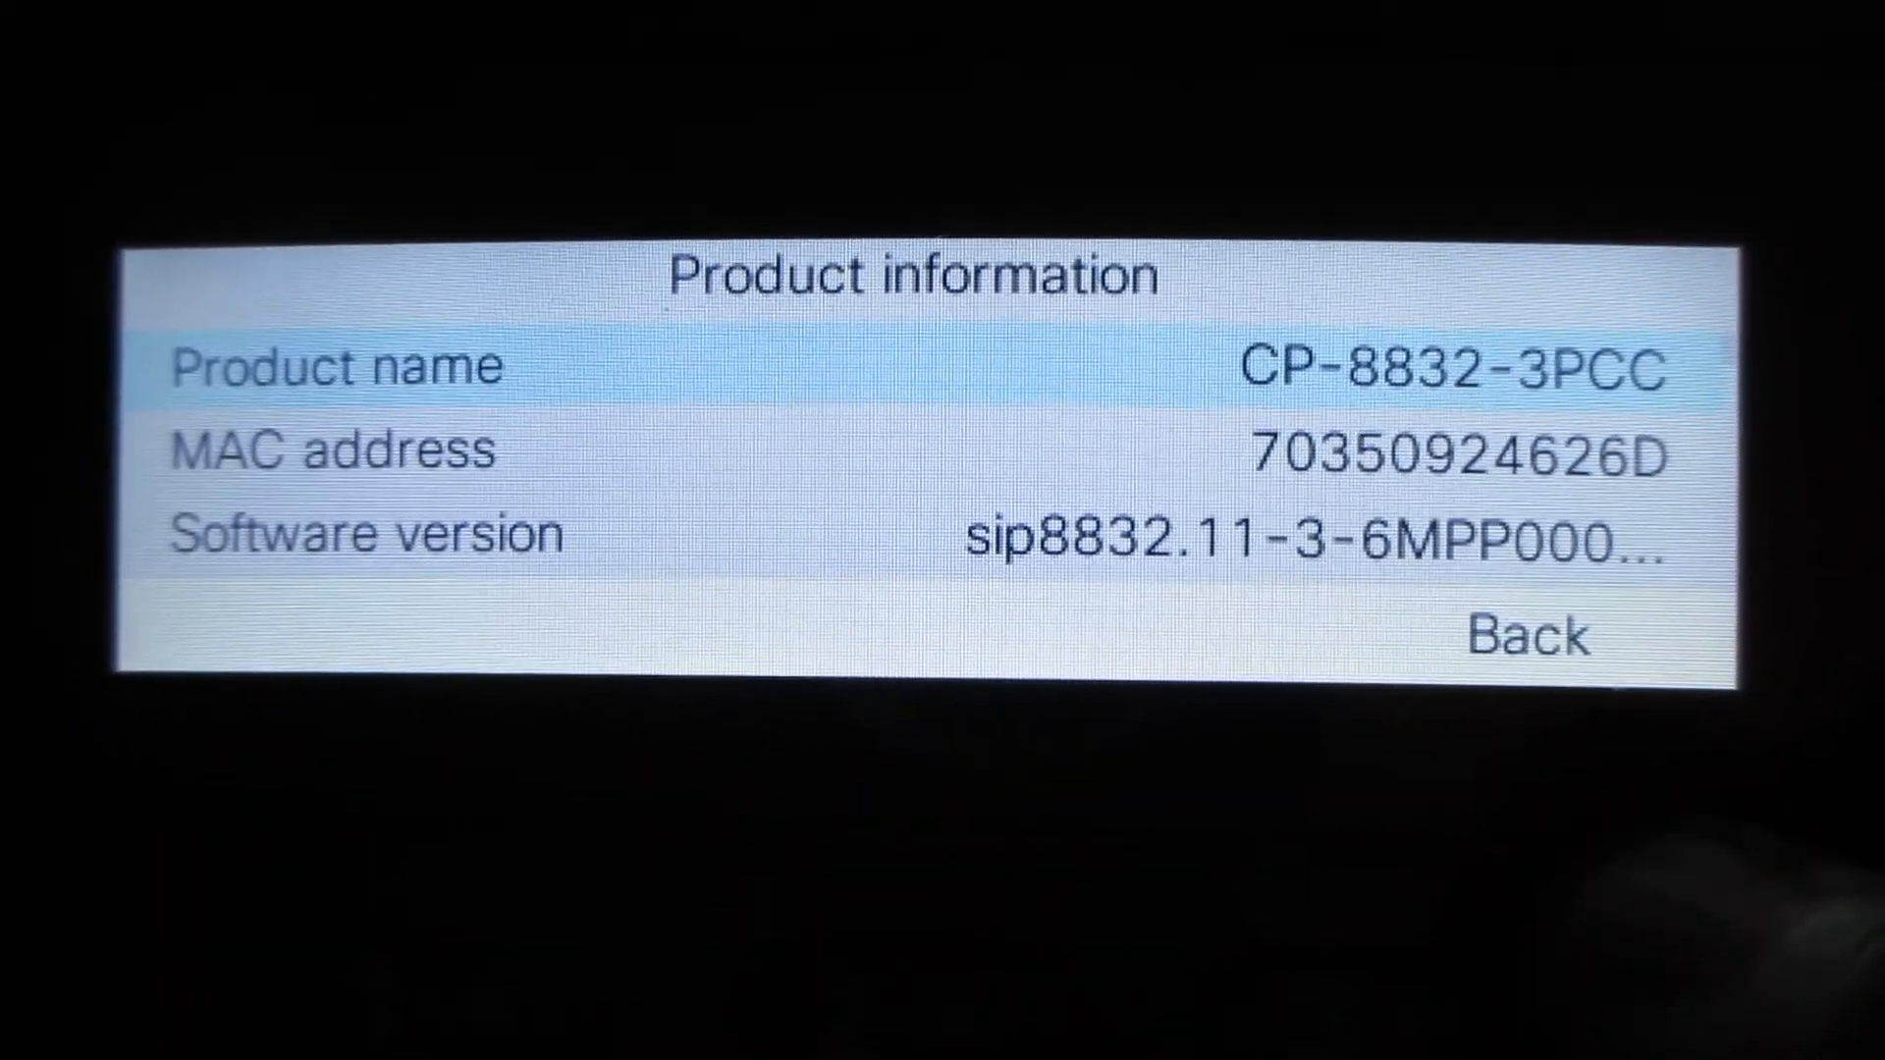
{"action": "key", "text": "Escape"}
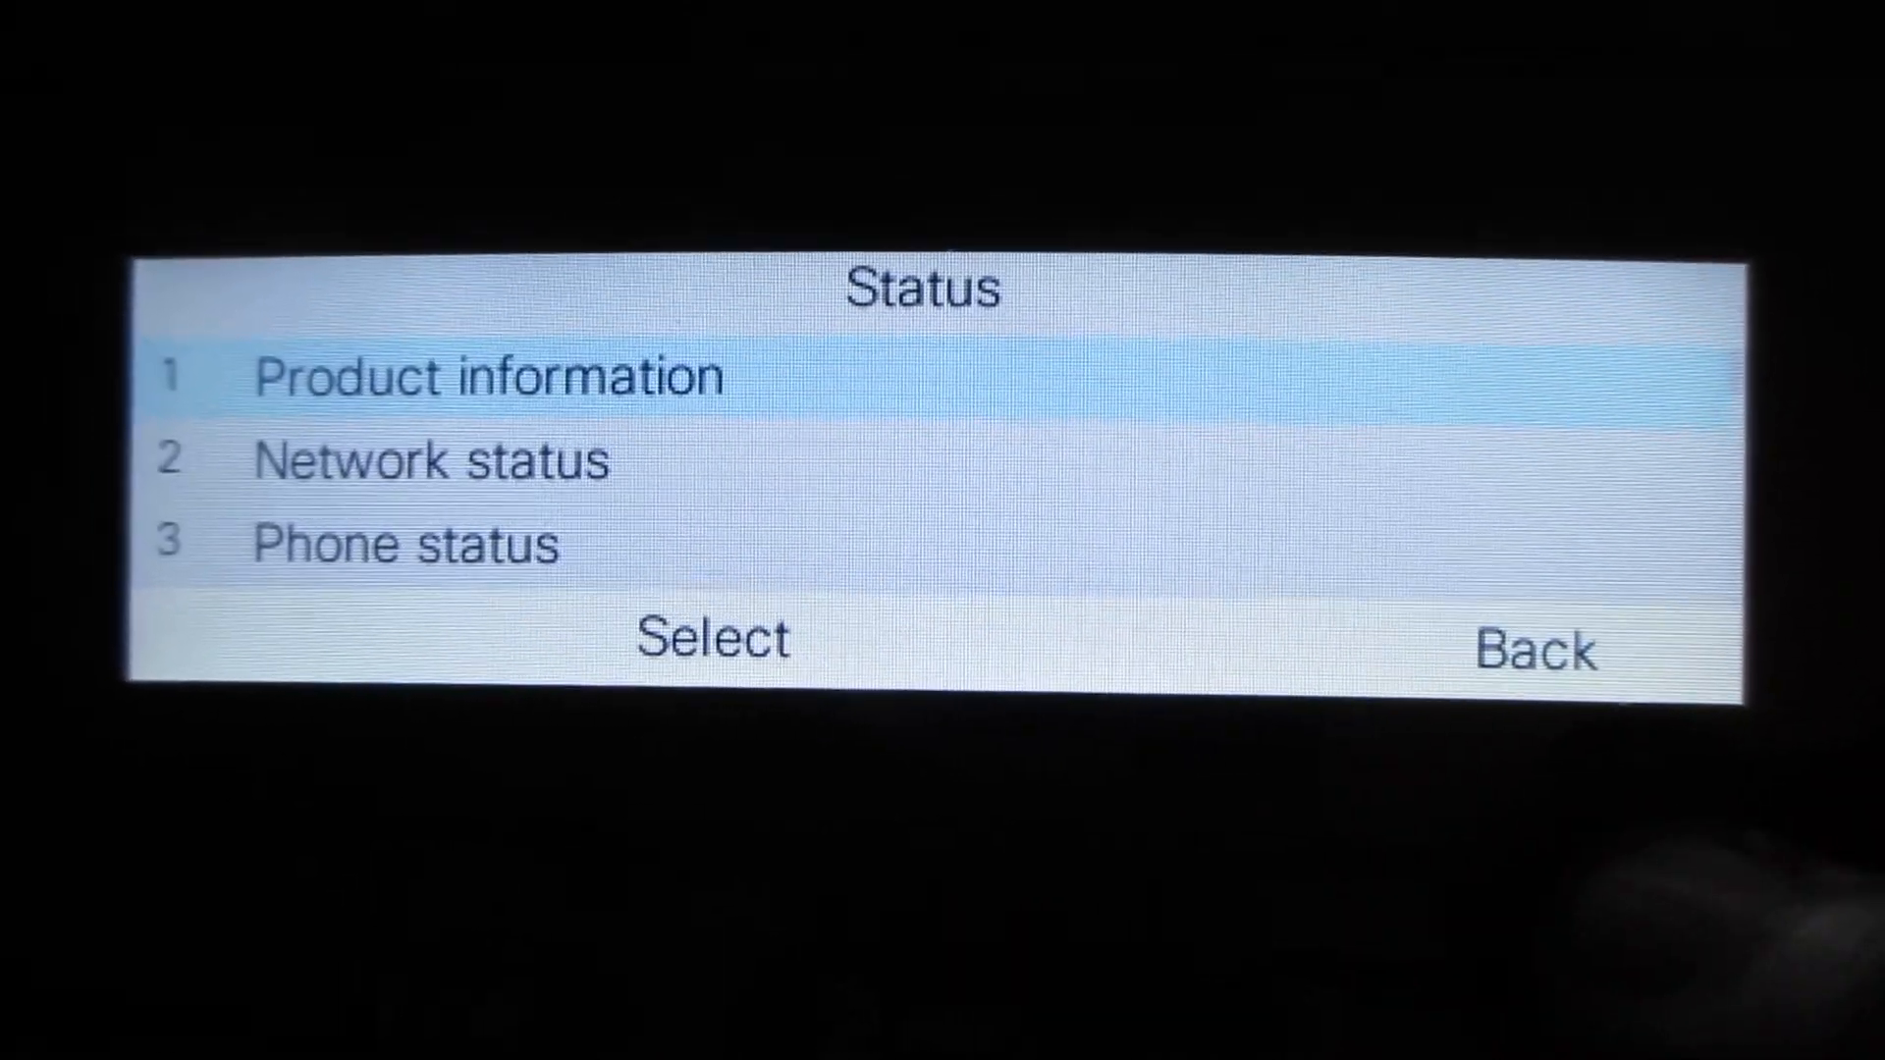
{"action": "key", "text": "Escape"}
{"action": "key", "text": "Escape"}
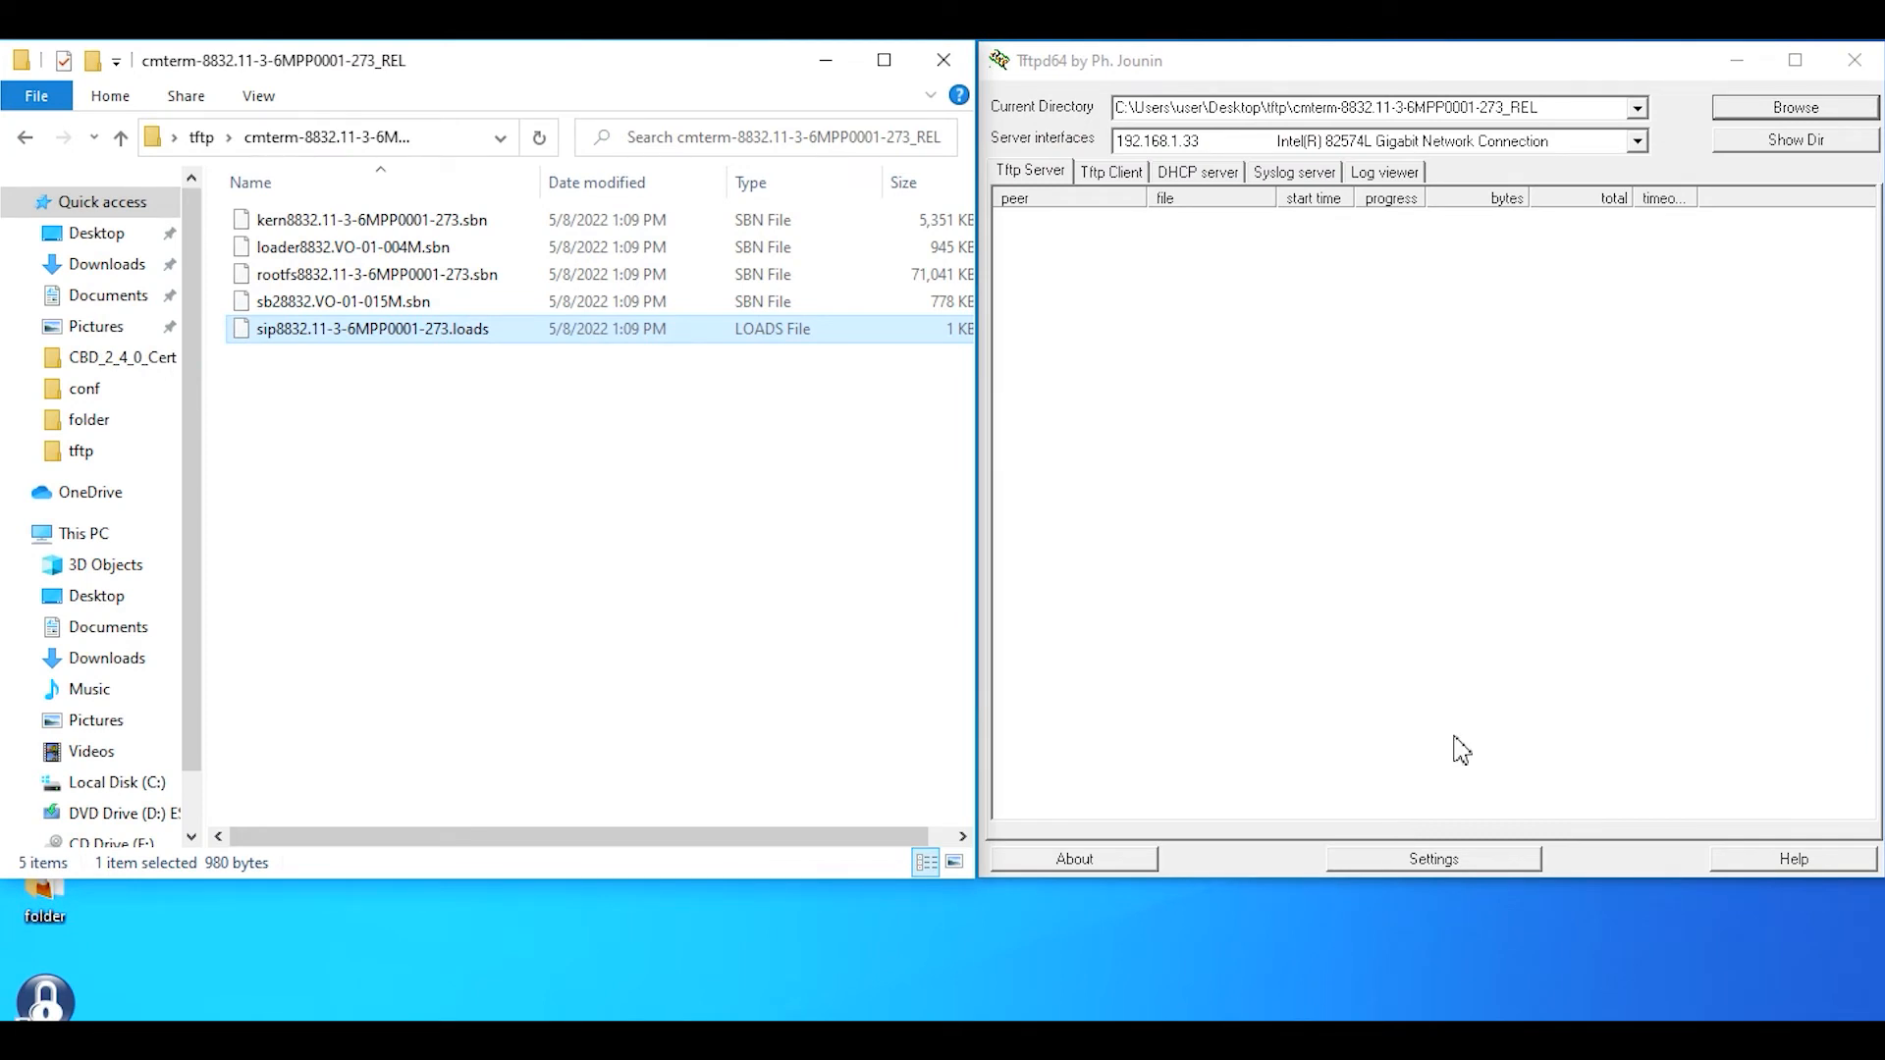
Set the TFTP server's current directory to the cmterm-8832.14-1-1-0001-125 folder.
{"action": "left_click", "coordinate": [1797, 108]}
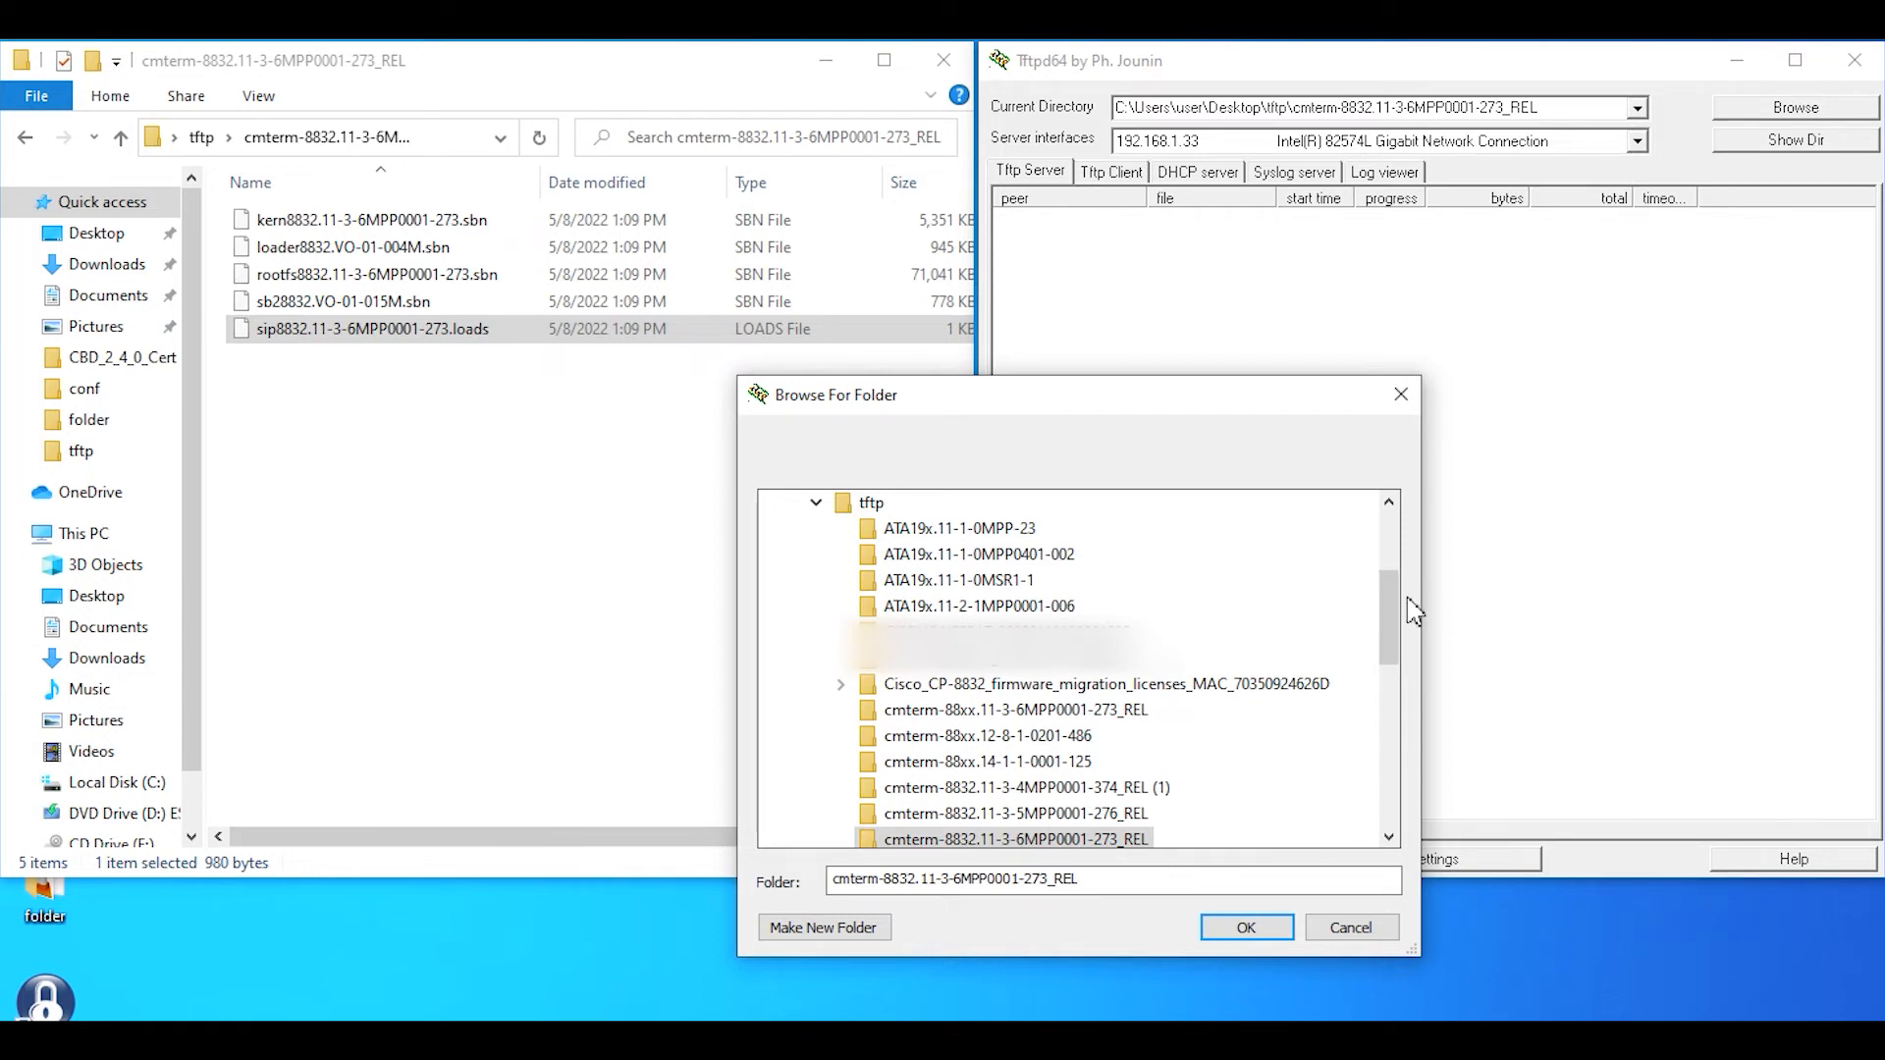
{"action": "left_click_drag", "start_coordinate": [1394, 604], "coordinate": [1398, 648]}
{"action": "left_click", "coordinate": [1070, 814]}
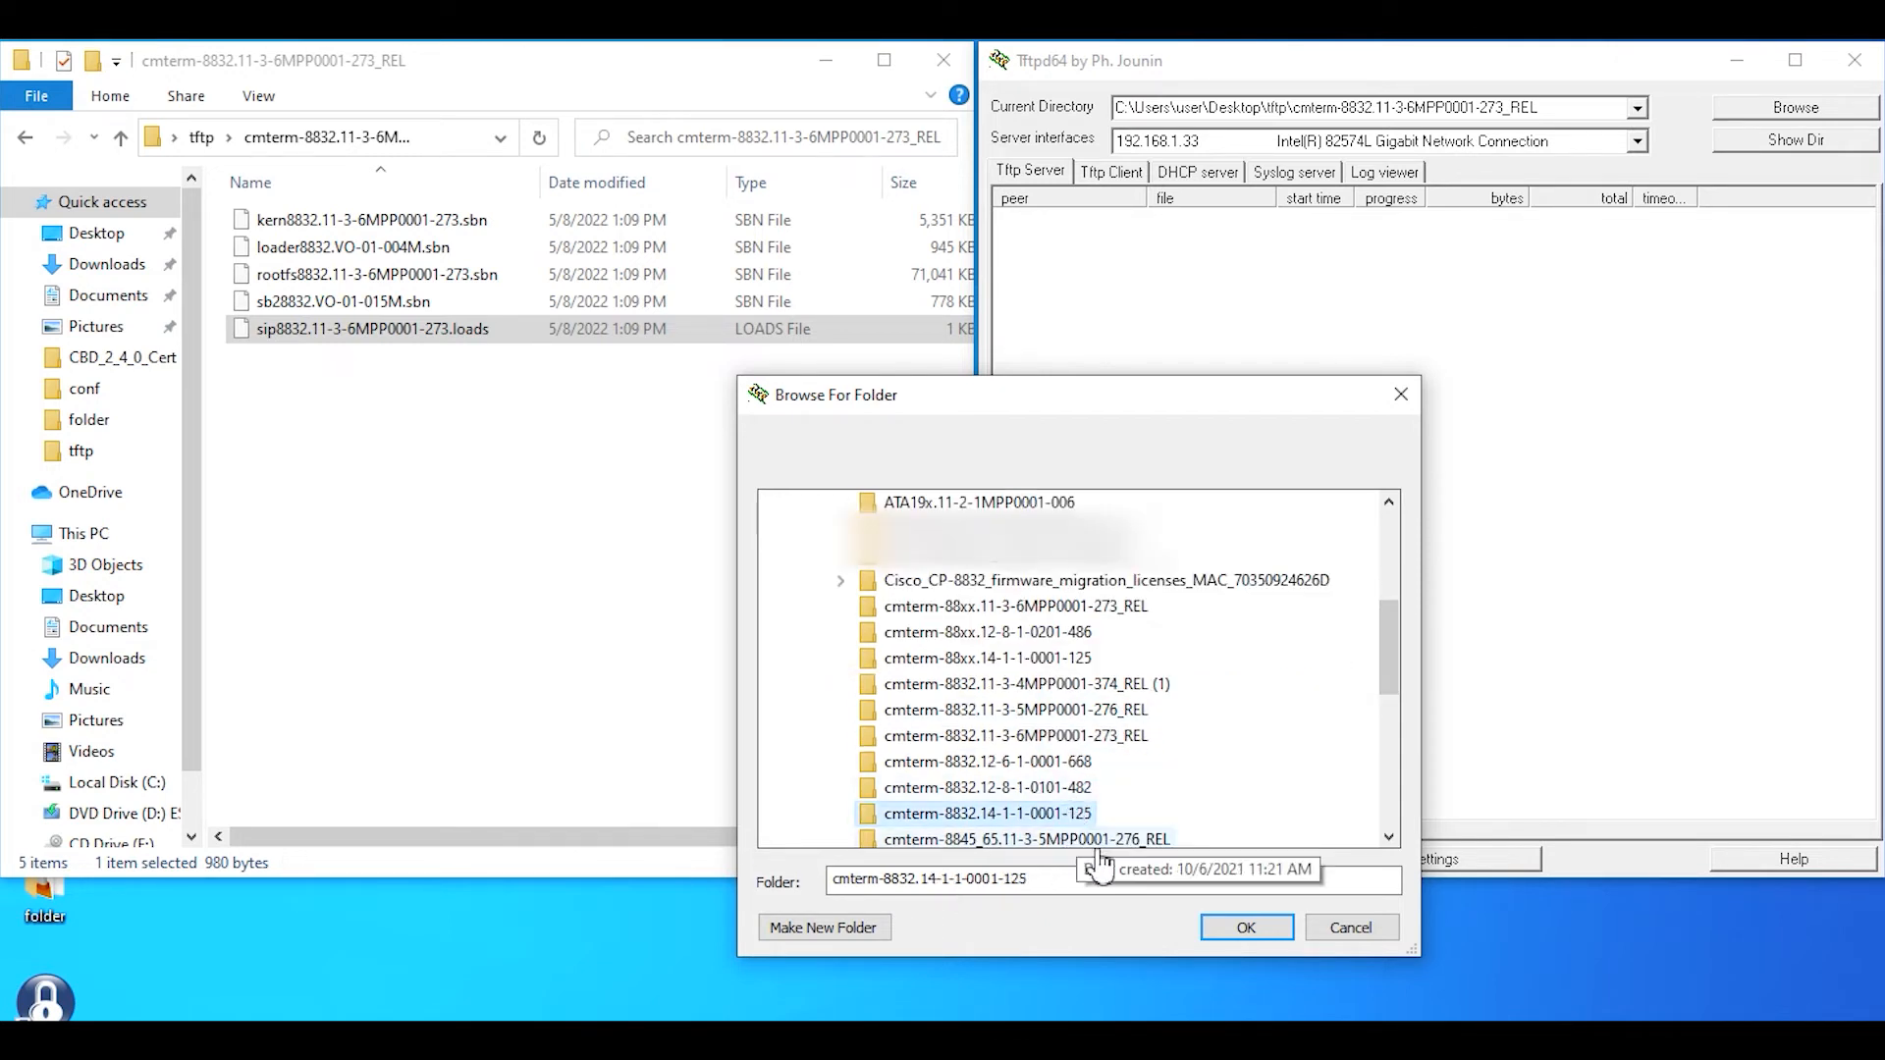
{"action": "left_click", "coordinate": [1241, 929]}
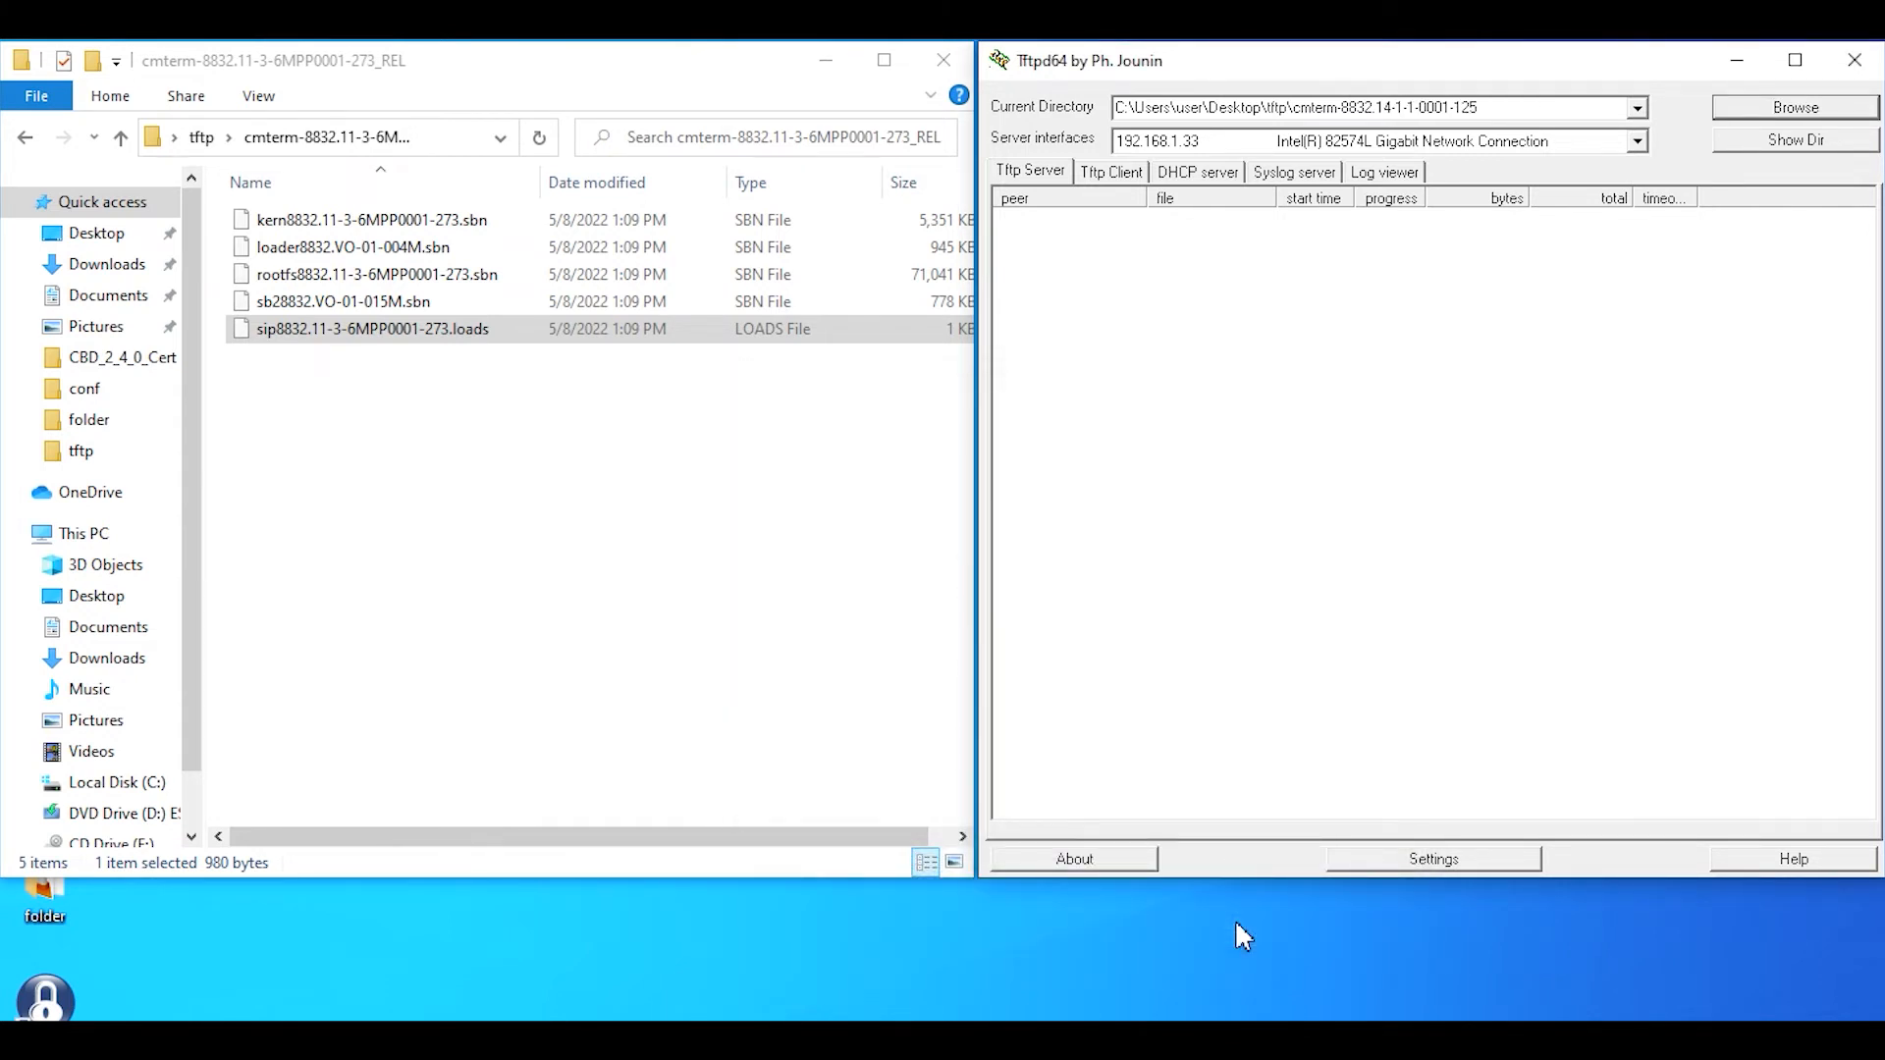
Open the cmterm-8832.14-1-1-0001-125 folder in the file explorer and copy the full name of sip8832.14-1-1-0001-125.loads.
{"action": "left_click", "coordinate": [201, 137]}
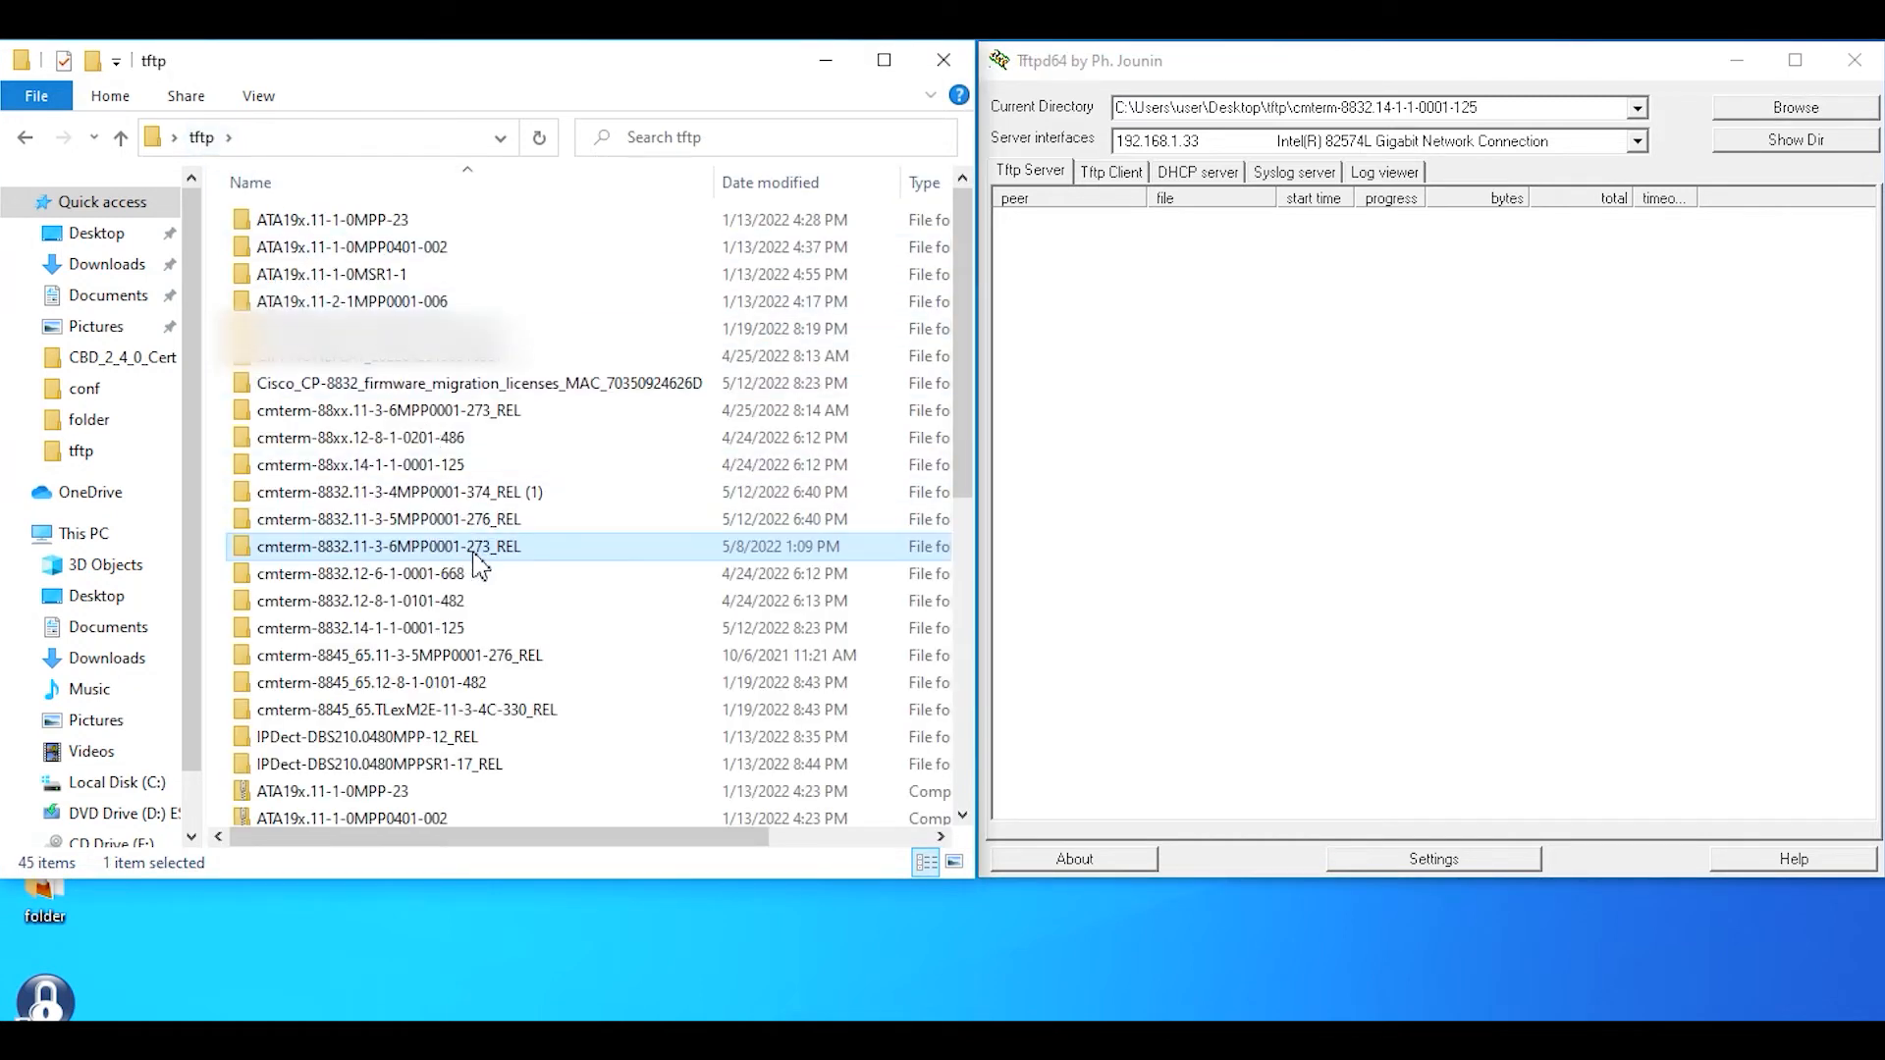
{"action": "double_click", "coordinate": [461, 628]}
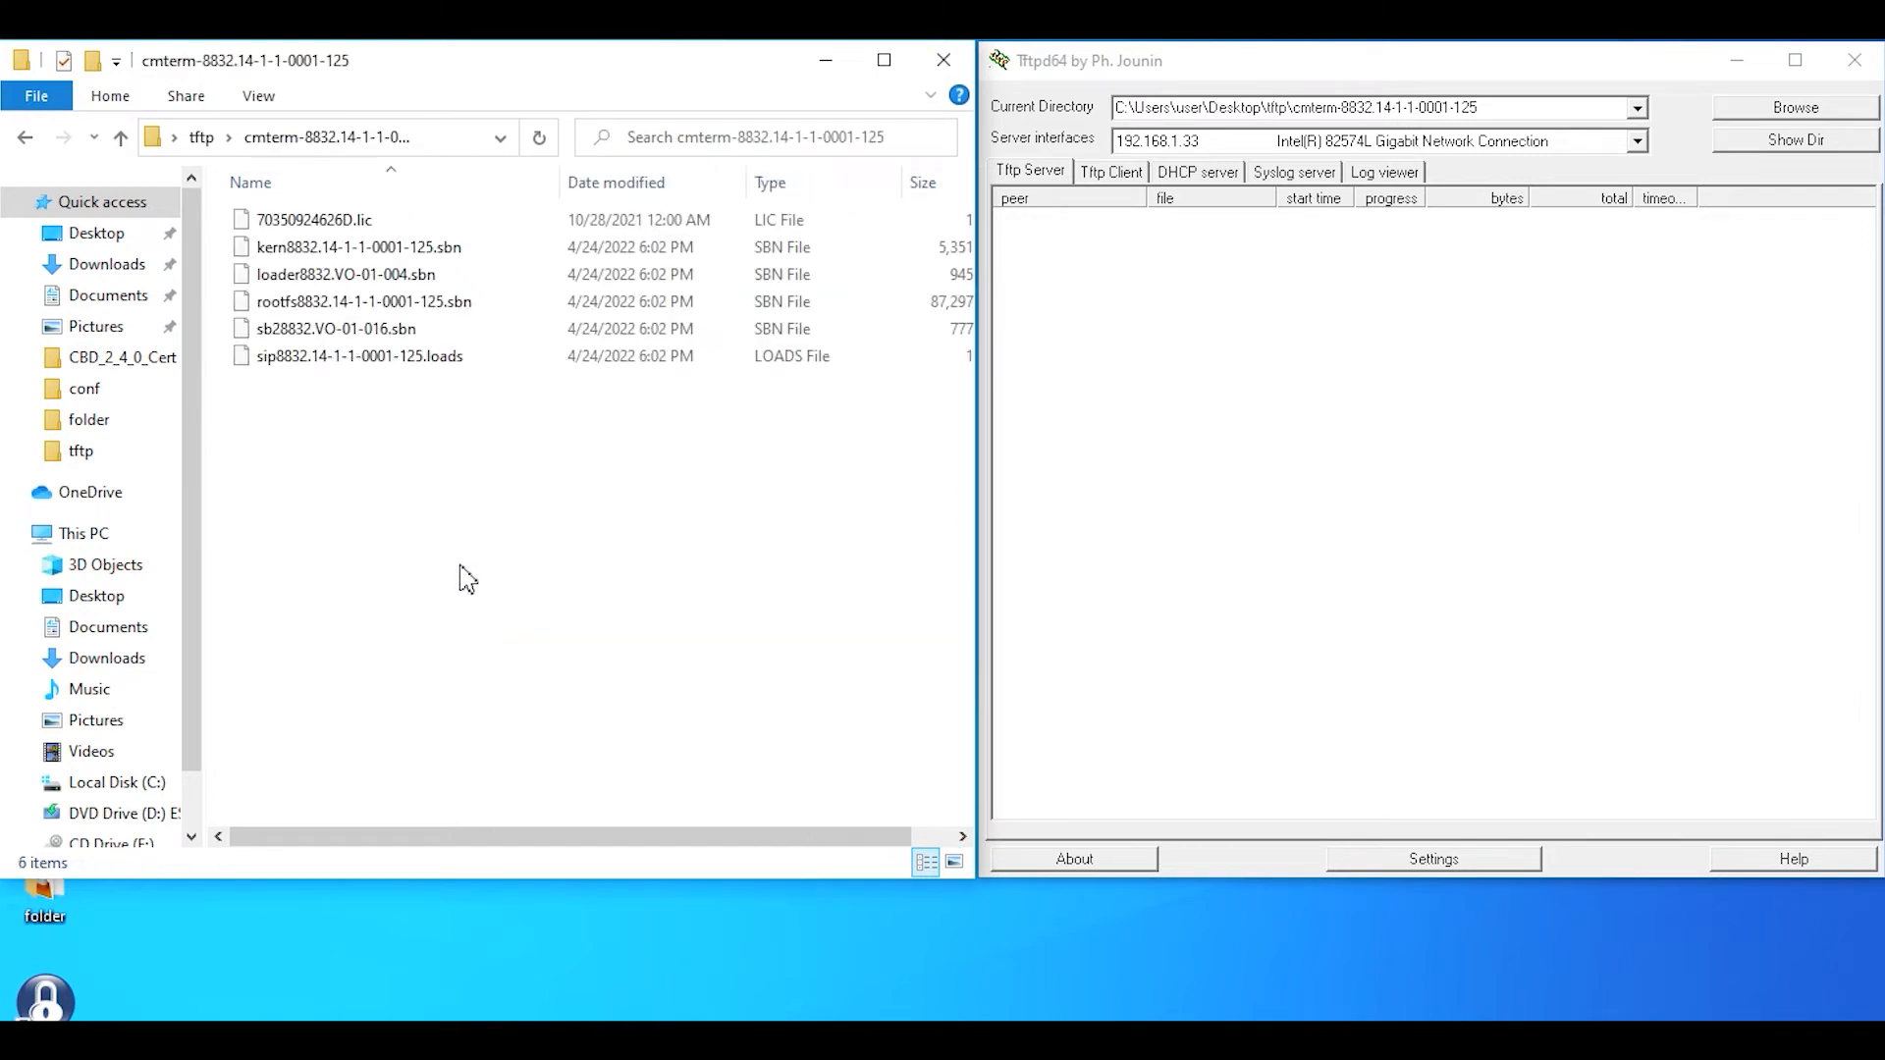
{"action": "left_click", "coordinate": [453, 365]}
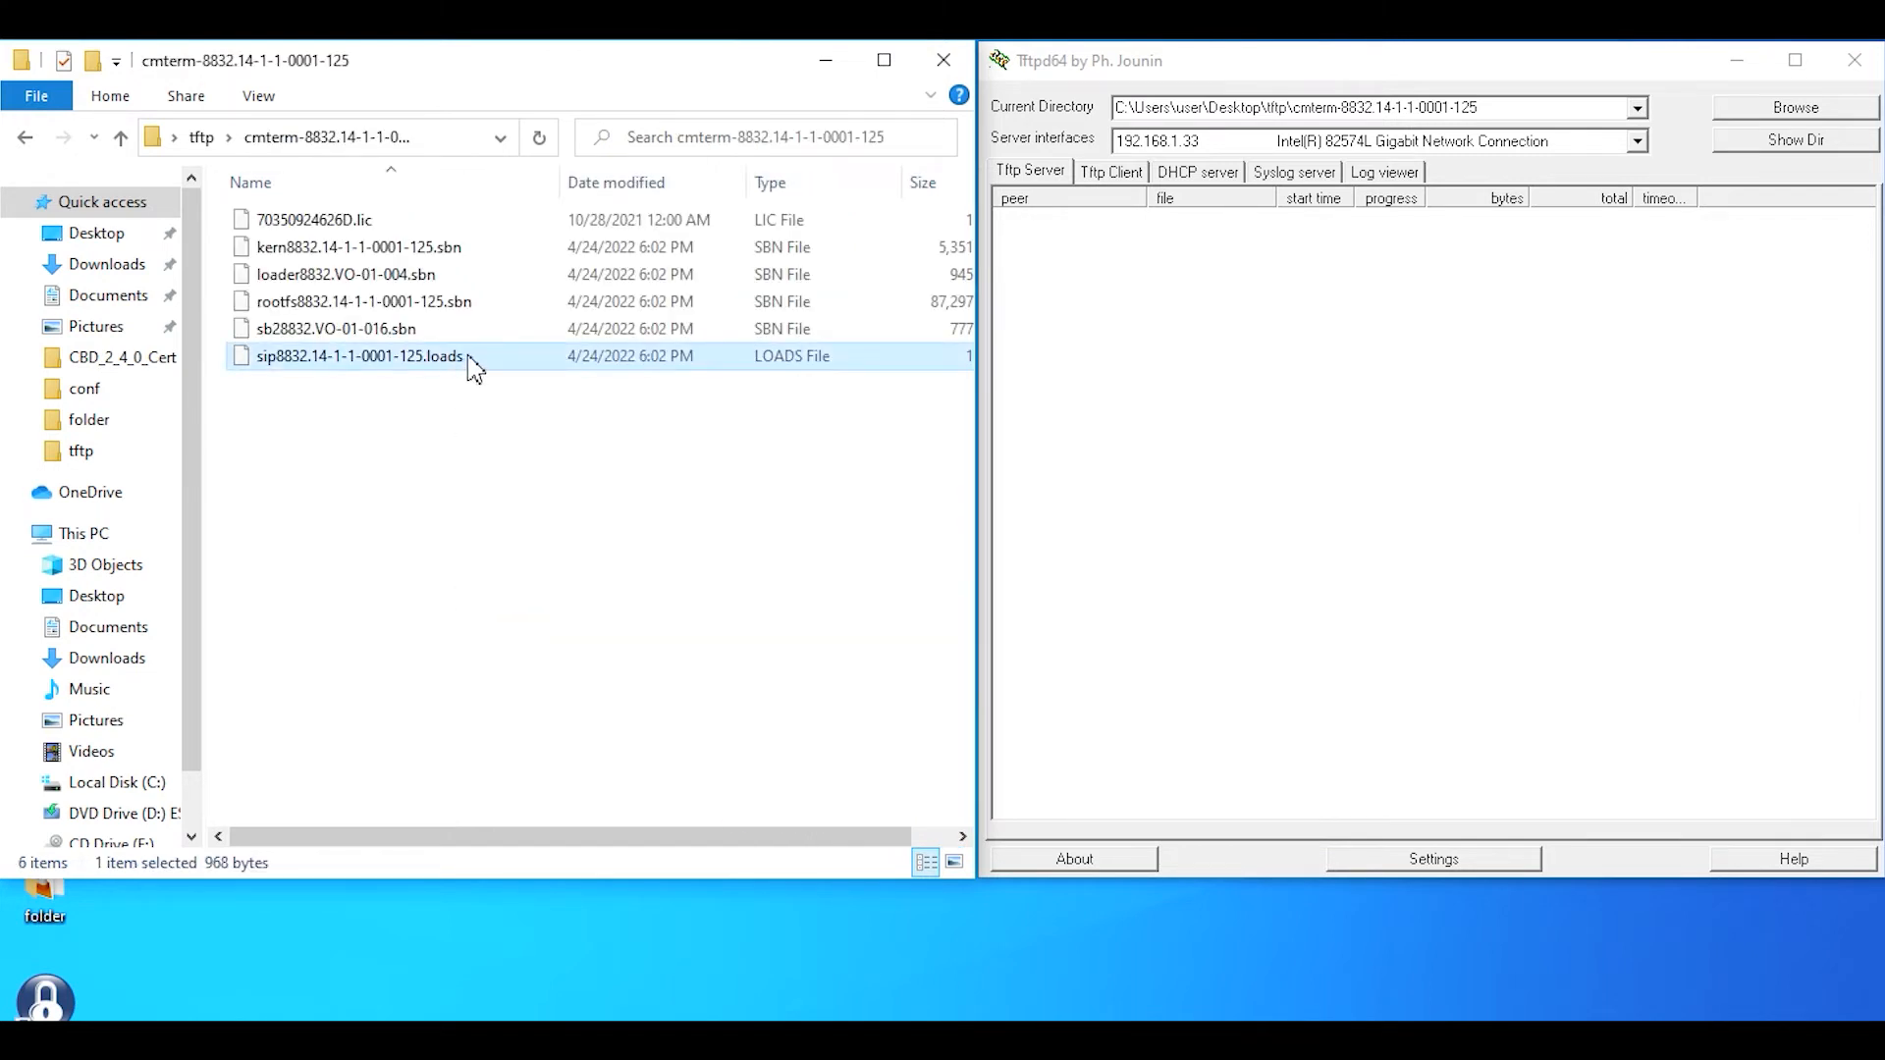
{"action": "key", "text": "F2"}
{"action": "left_click_drag", "start_coordinate": [484, 356], "coordinate": [243, 334]}
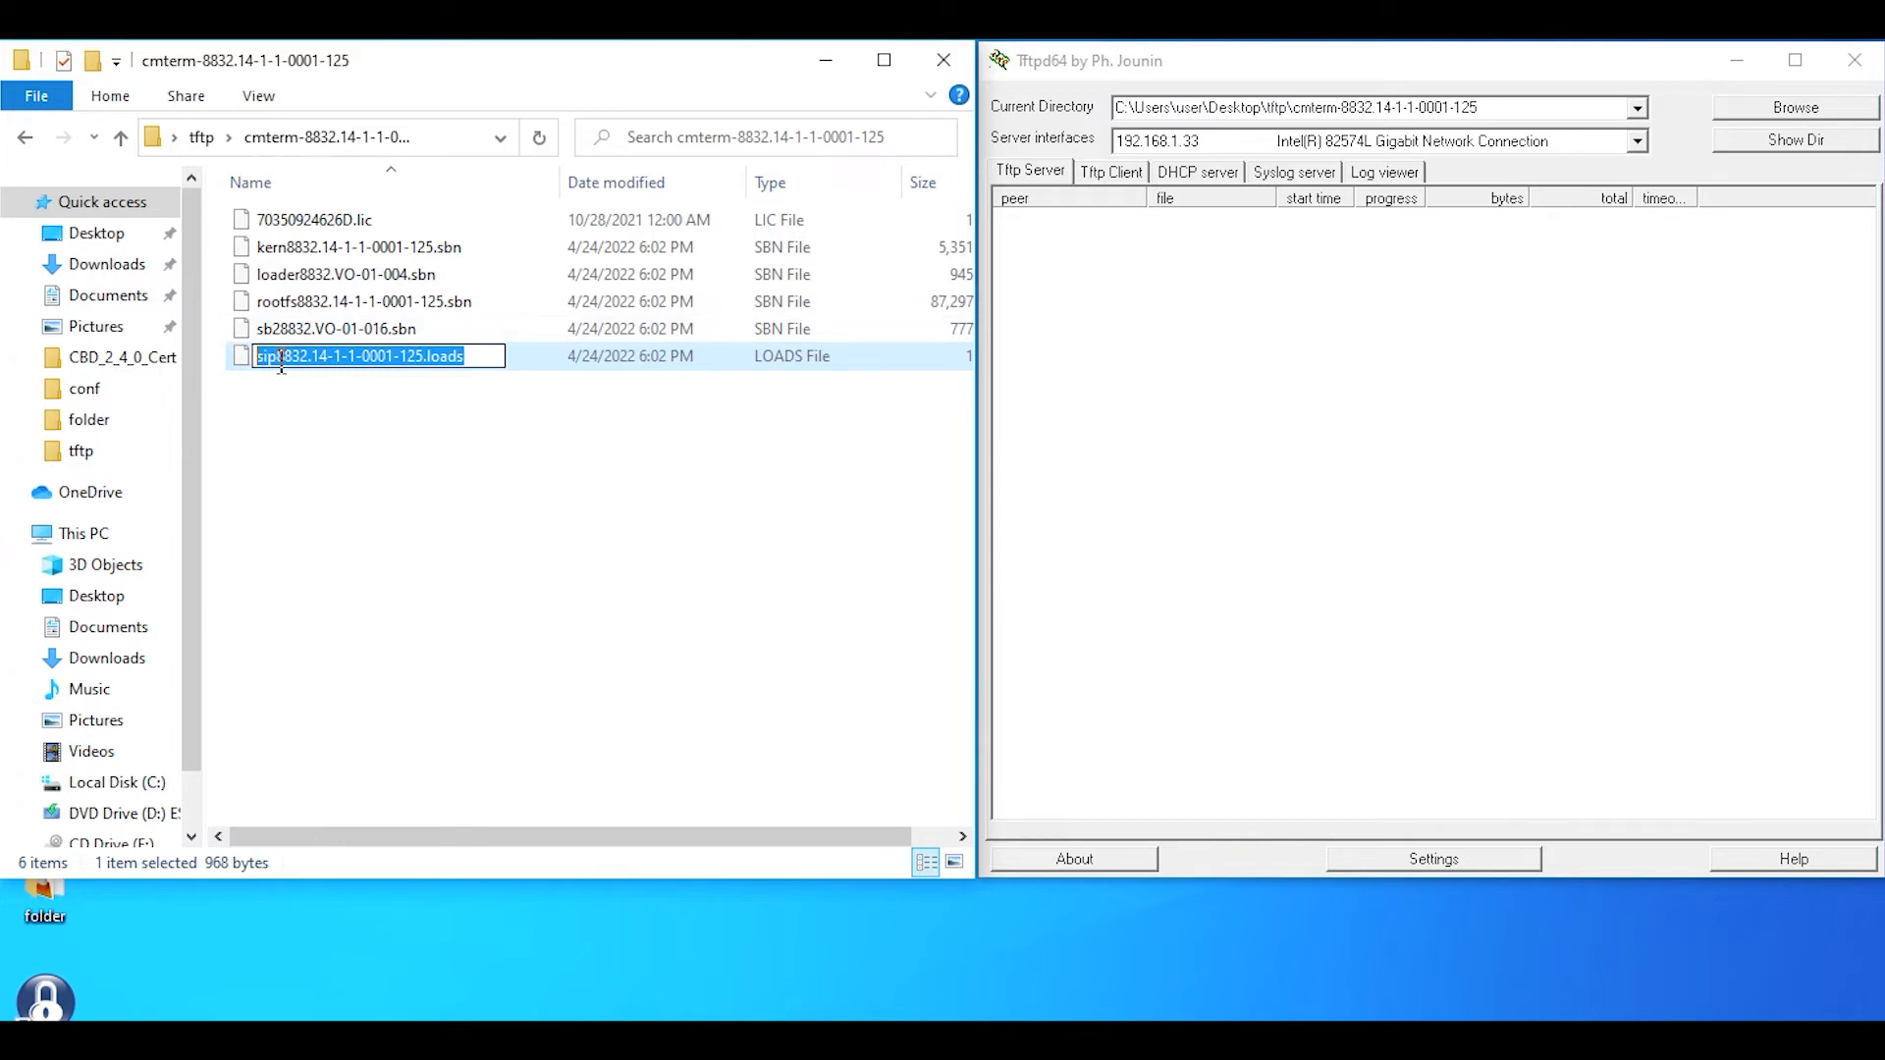
{"action": "right_click", "coordinate": [281, 358]}
{"action": "left_click", "coordinate": [337, 439]}
{"action": "left_click", "coordinate": [356, 463]}
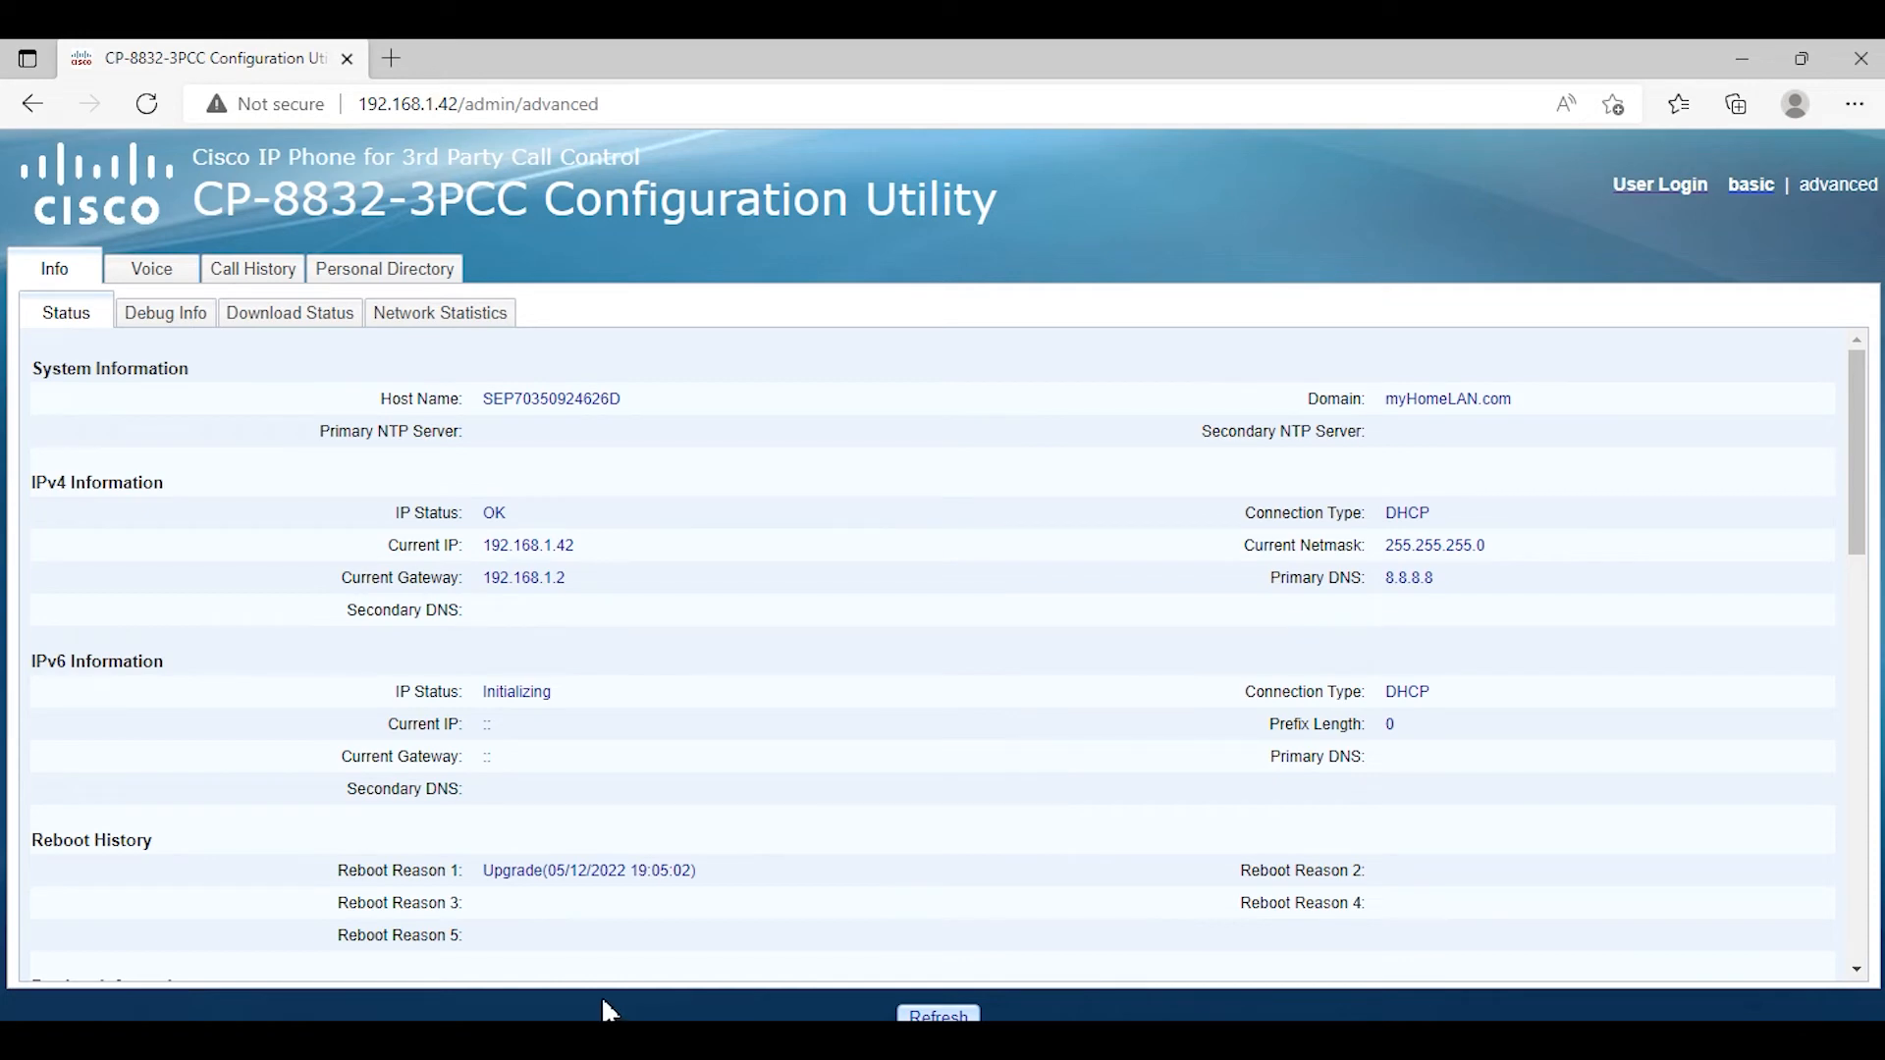
In the phone's voice provisioning settings, set the firmware Upgrade Rule to tftp://192.168.1.33/sip8832.14-1-1-0001-125.loads.
{"action": "left_click", "coordinate": [157, 276]}
{"action": "left_click", "coordinate": [252, 314]}
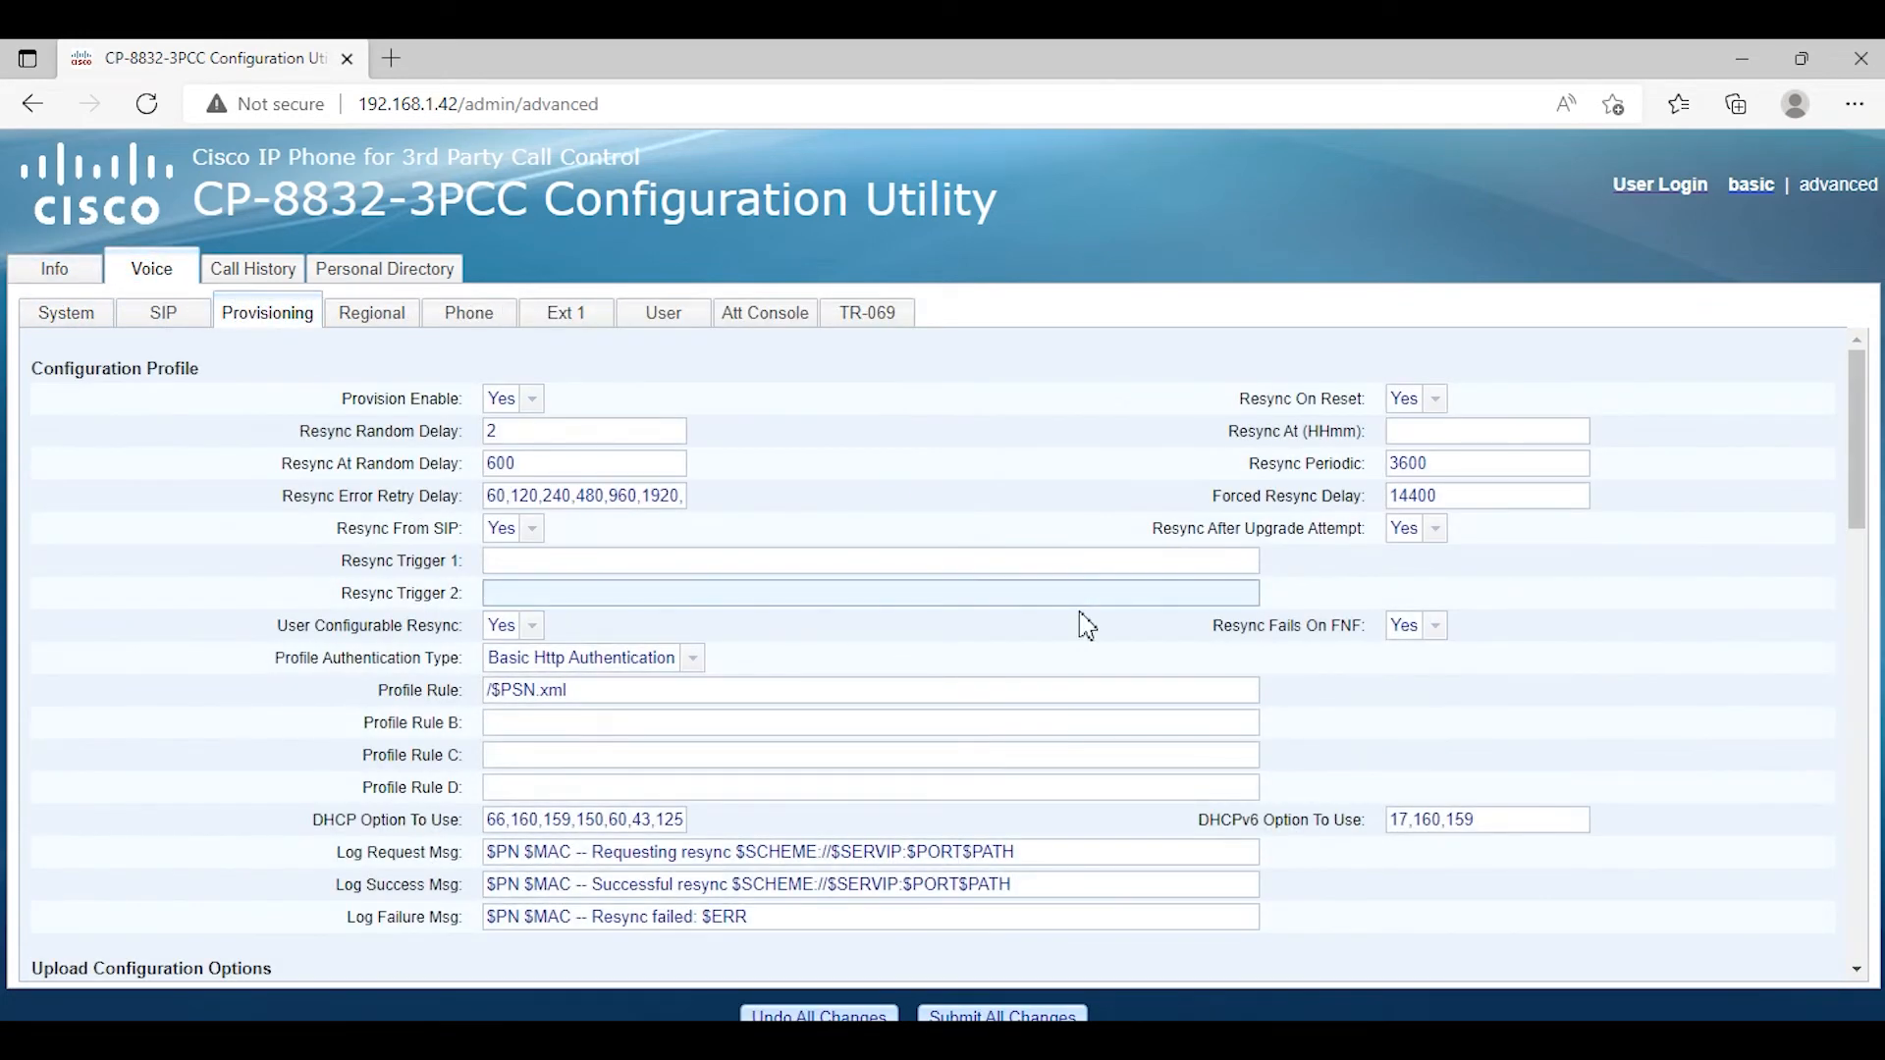
{"action": "scroll", "coordinate": [1103, 639], "scroll_direction": "down", "scroll_amount": 3}
{"action": "scroll", "coordinate": [1134, 657], "scroll_direction": "down", "scroll_amount": 2}
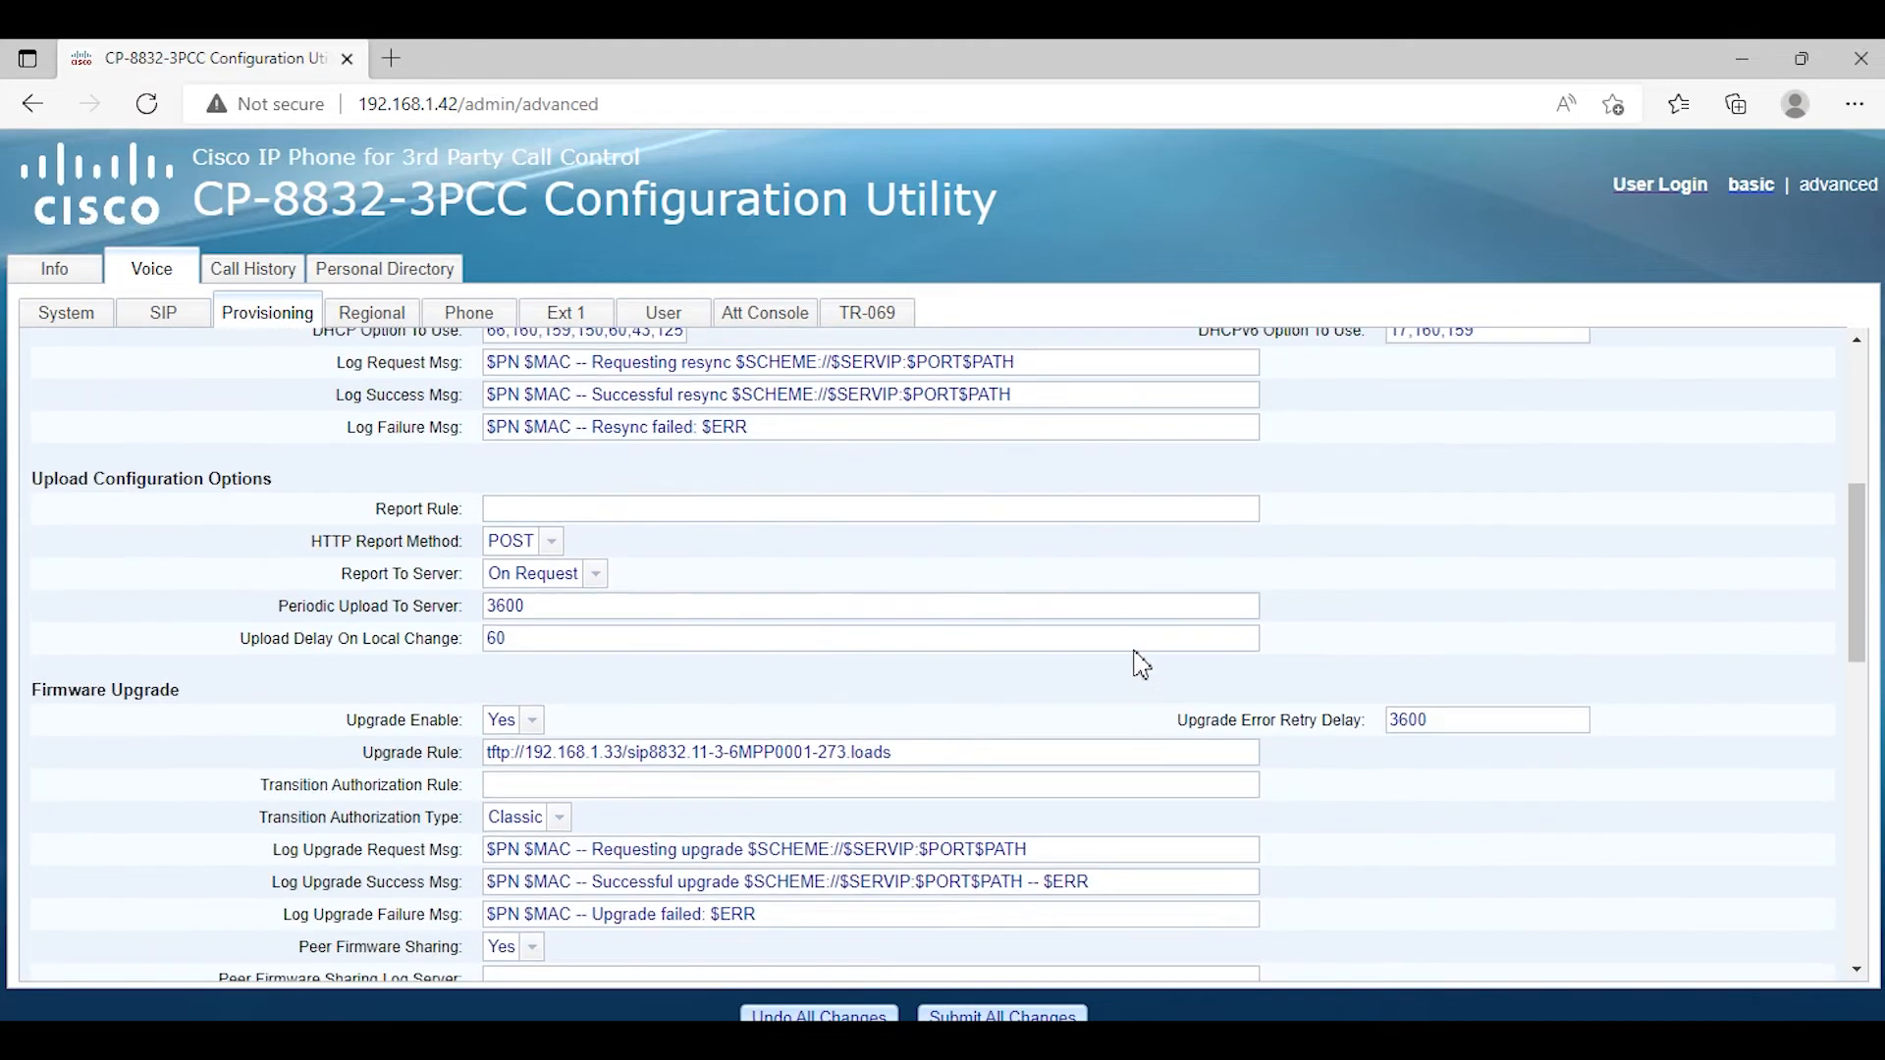
{"action": "left_click", "coordinate": [1006, 749]}
{"action": "key", "text": "BackSpace"}
{"action": "key", "text": "BackSpace"}
{"action": "key", "text": "BackSpace"}
{"action": "key", "text": "BackSpace"}
{"action": "key", "text": "BackSpace"}
{"action": "key", "text": "BackSpace"}
{"action": "key", "text": "BackSpace"}
{"action": "key", "text": "BackSpace"}
{"action": "key", "text": "BackSpace"}
{"action": "key", "text": "BackSpace"}
{"action": "key", "text": "BackSpace"}
{"action": "key", "text": "BackSpace"}
{"action": "key", "text": "BackSpace"}
{"action": "key", "text": "BackSpace"}
{"action": "key", "text": "BackSpace"}
{"action": "key", "text": "BackSpace"}
{"action": "key", "text": "BackSpace"}
{"action": "key", "text": "BackSpace"}
{"action": "key", "text": "BackSpace"}
{"action": "key", "text": "BackSpace"}
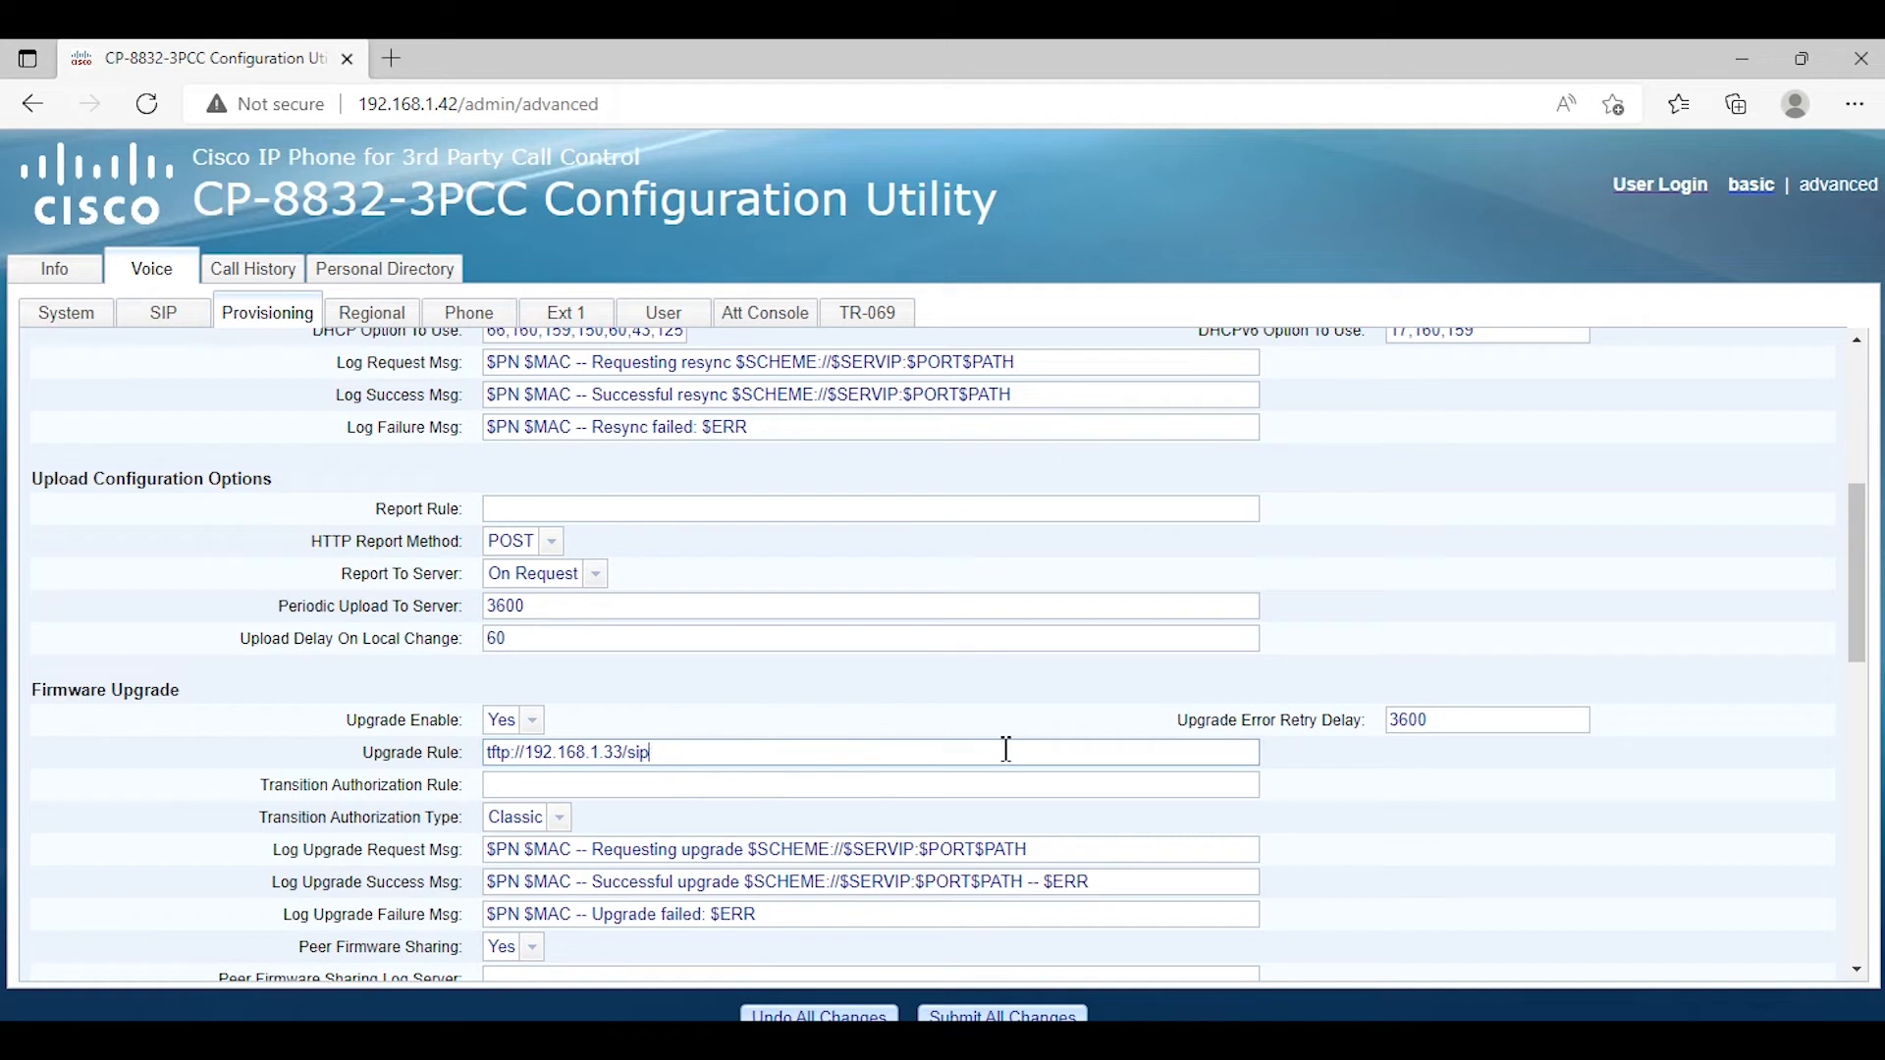
{"action": "key", "text": "BackSpace"}
{"action": "key", "text": "ctrl+v"}
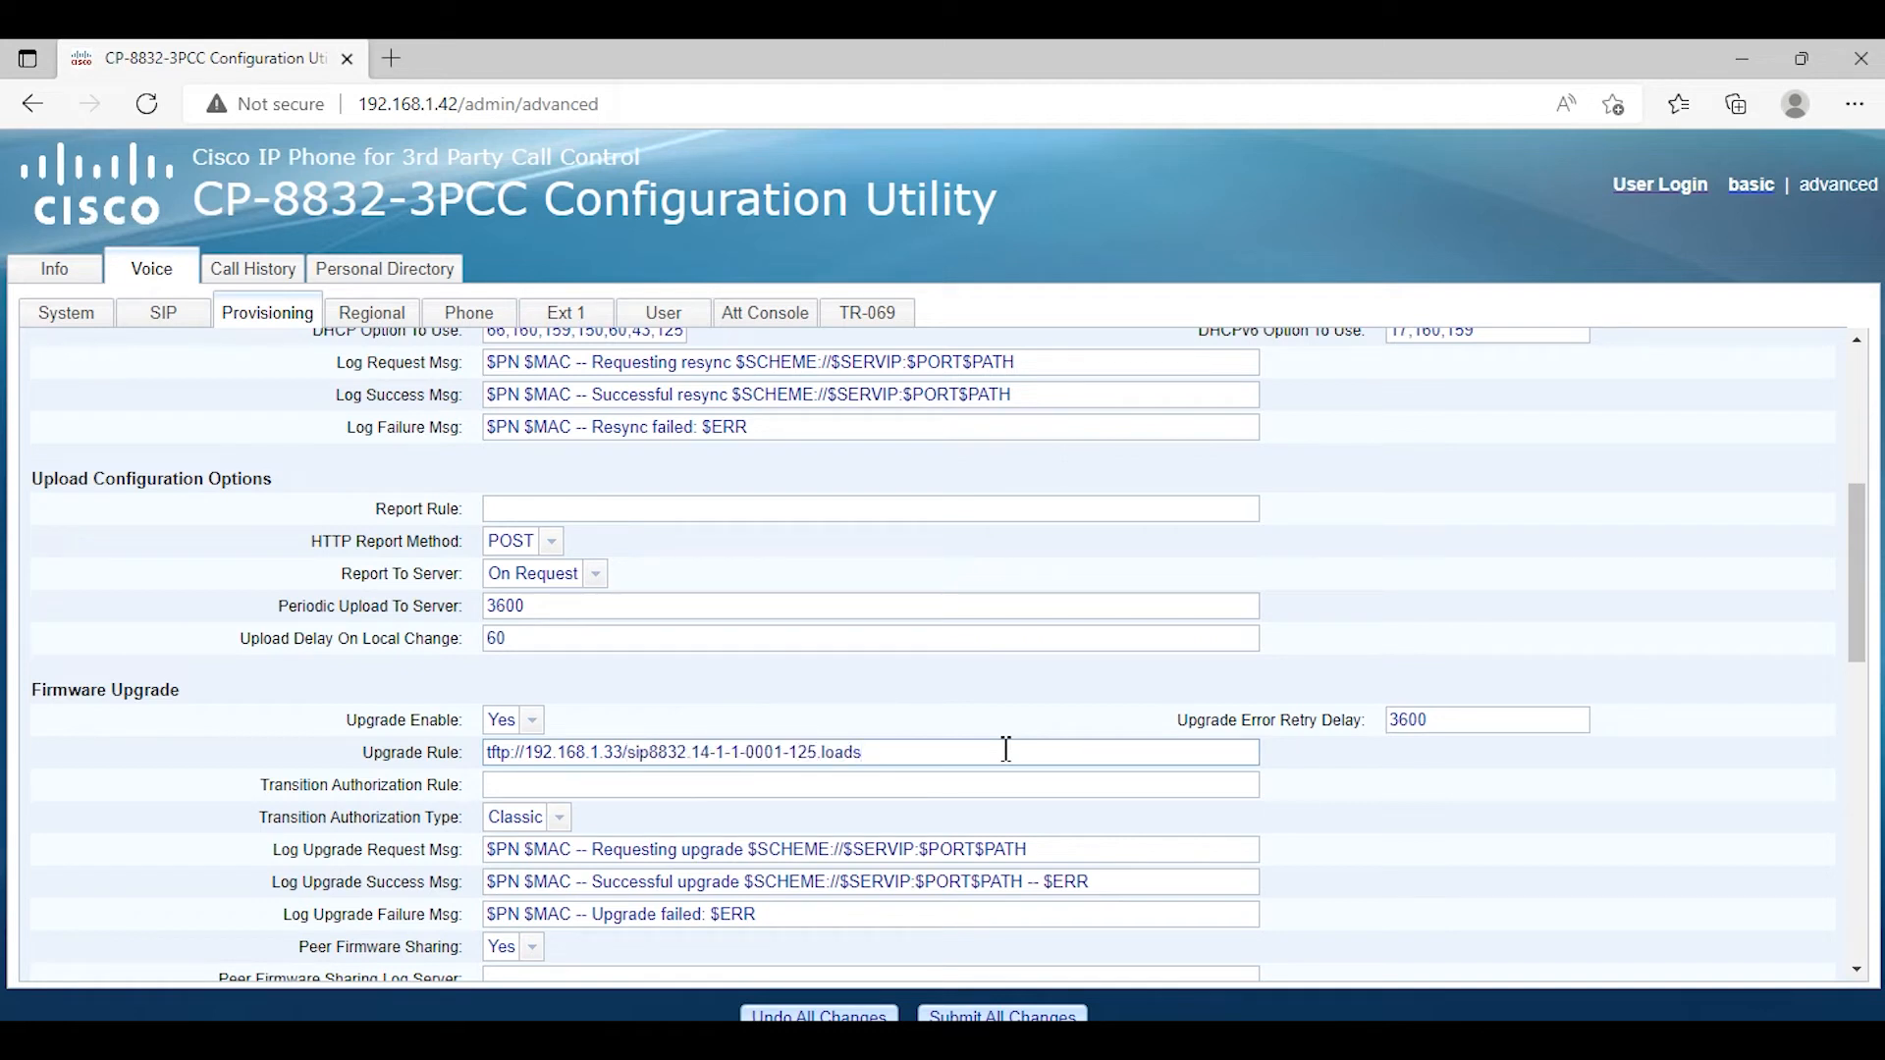
{"action": "left_click_drag", "start_coordinate": [628, 752], "coordinate": [459, 724]}
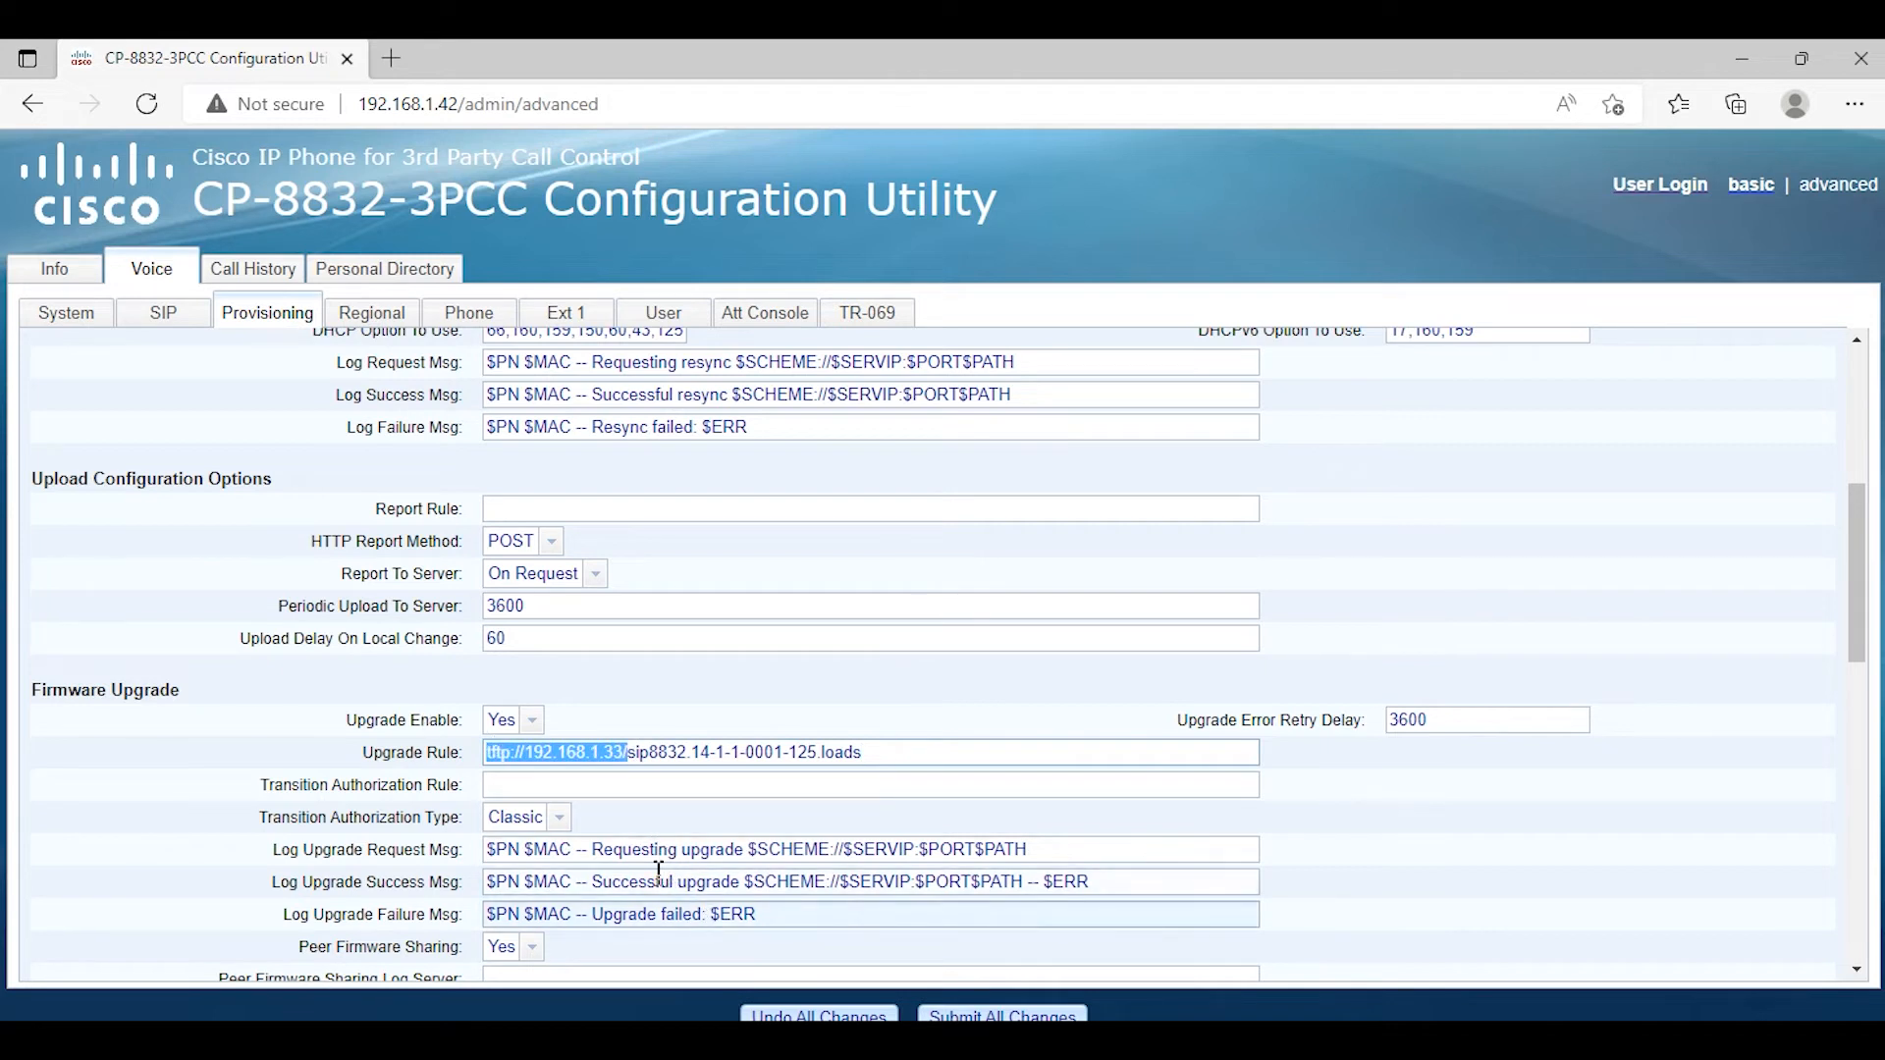
{"action": "left_click", "coordinate": [624, 784]}
{"action": "key", "text": "ctrl+v"}
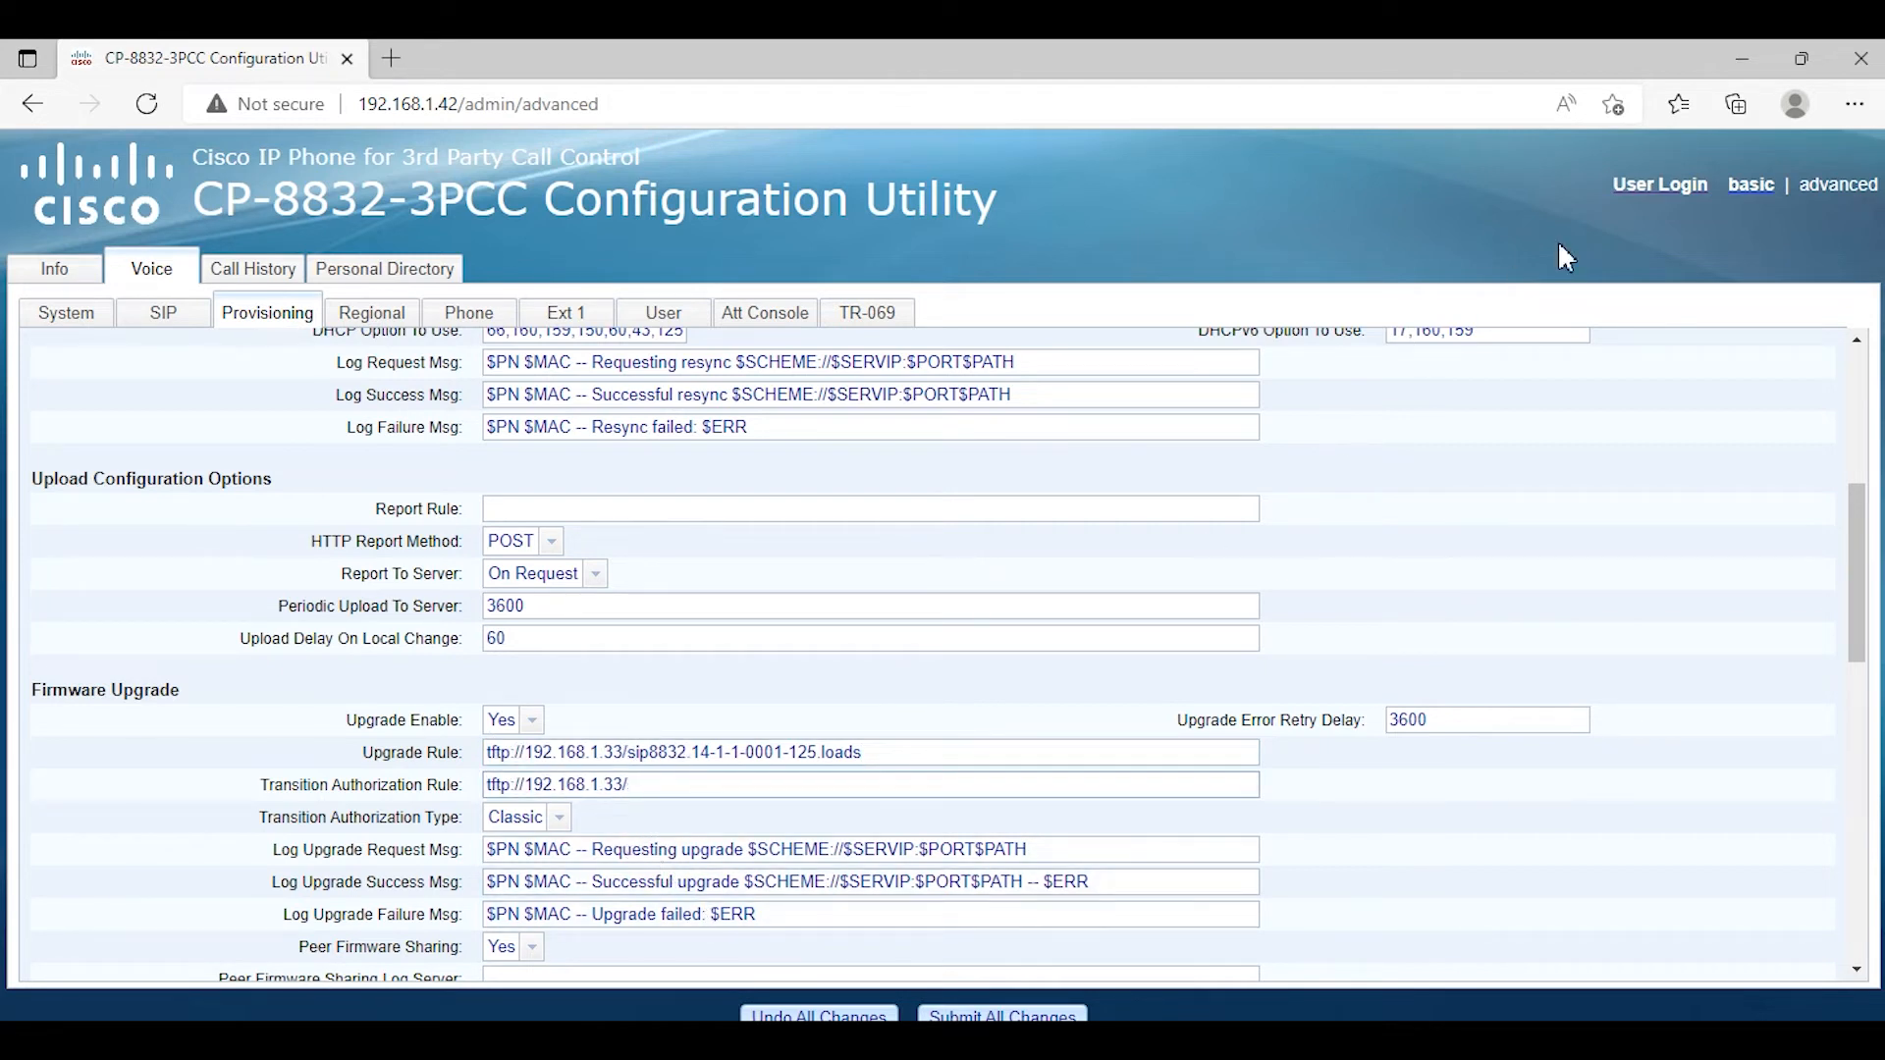
{"action": "left_click", "coordinate": [1742, 59]}
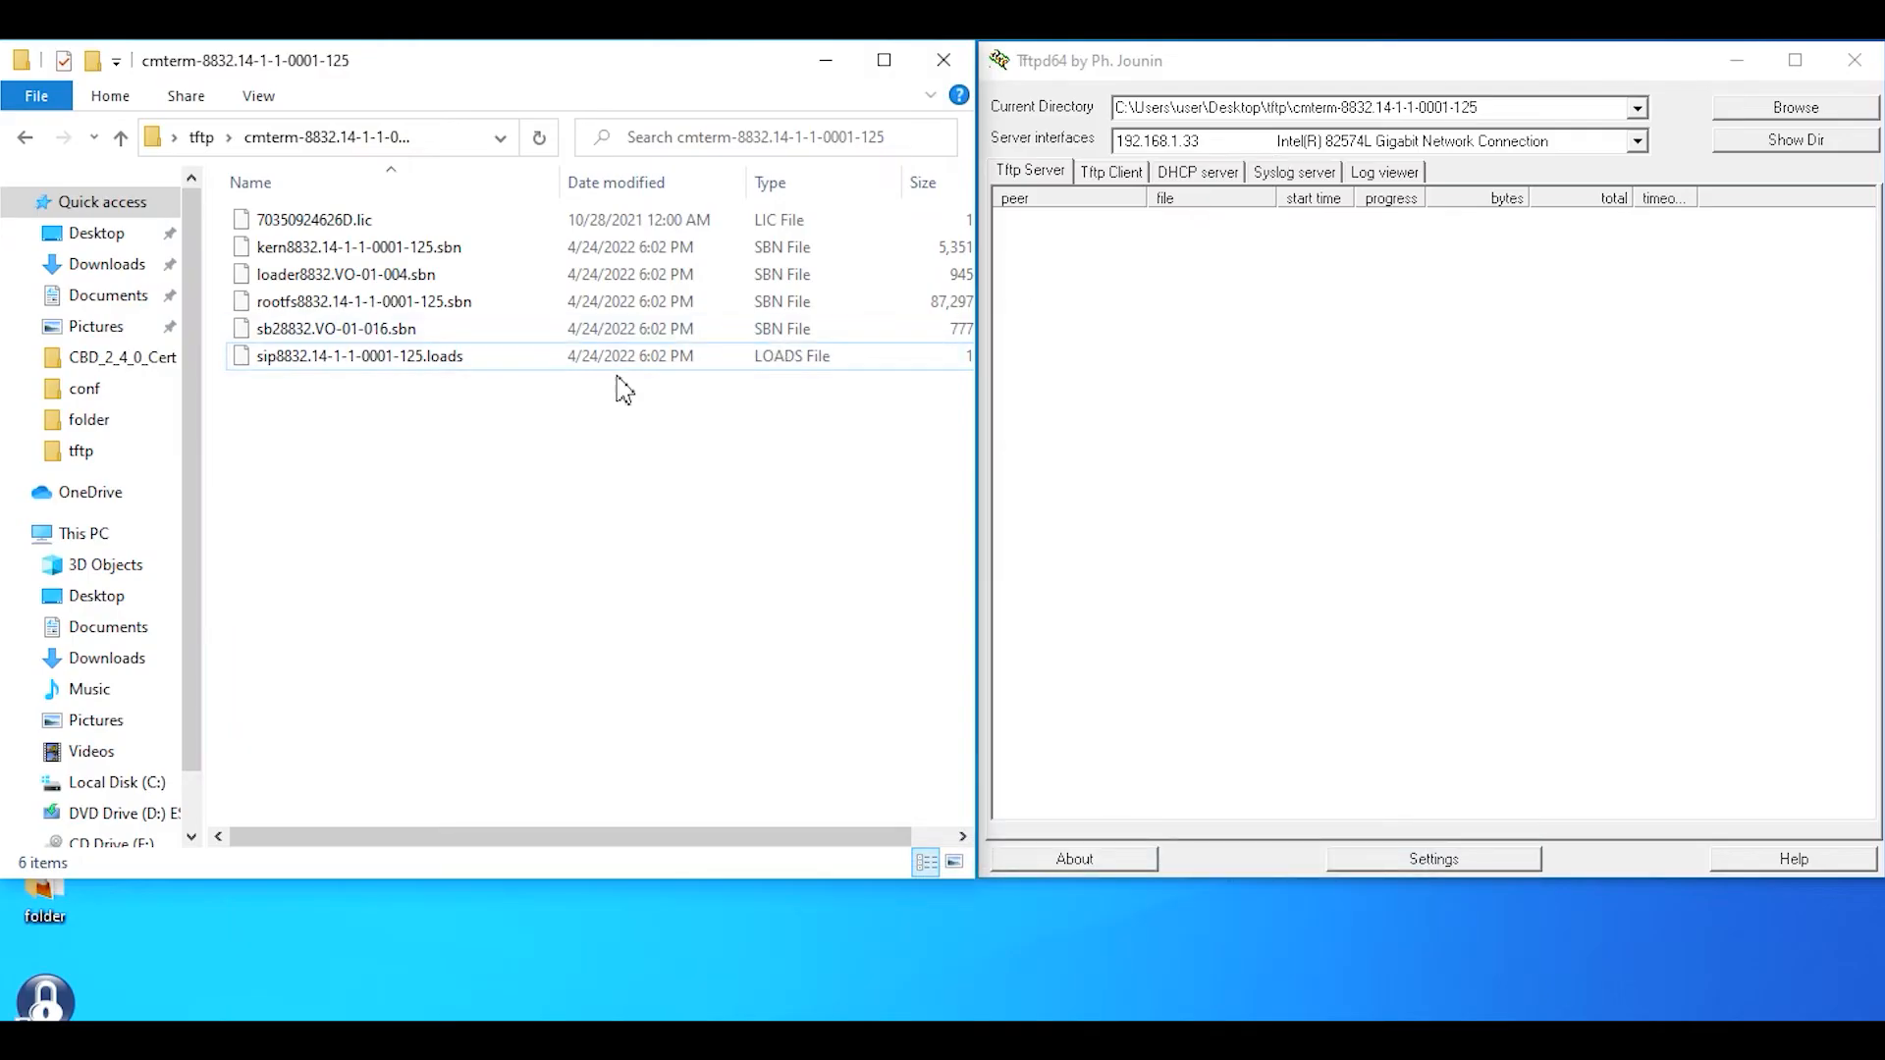
{"action": "left_click", "coordinate": [376, 221]}
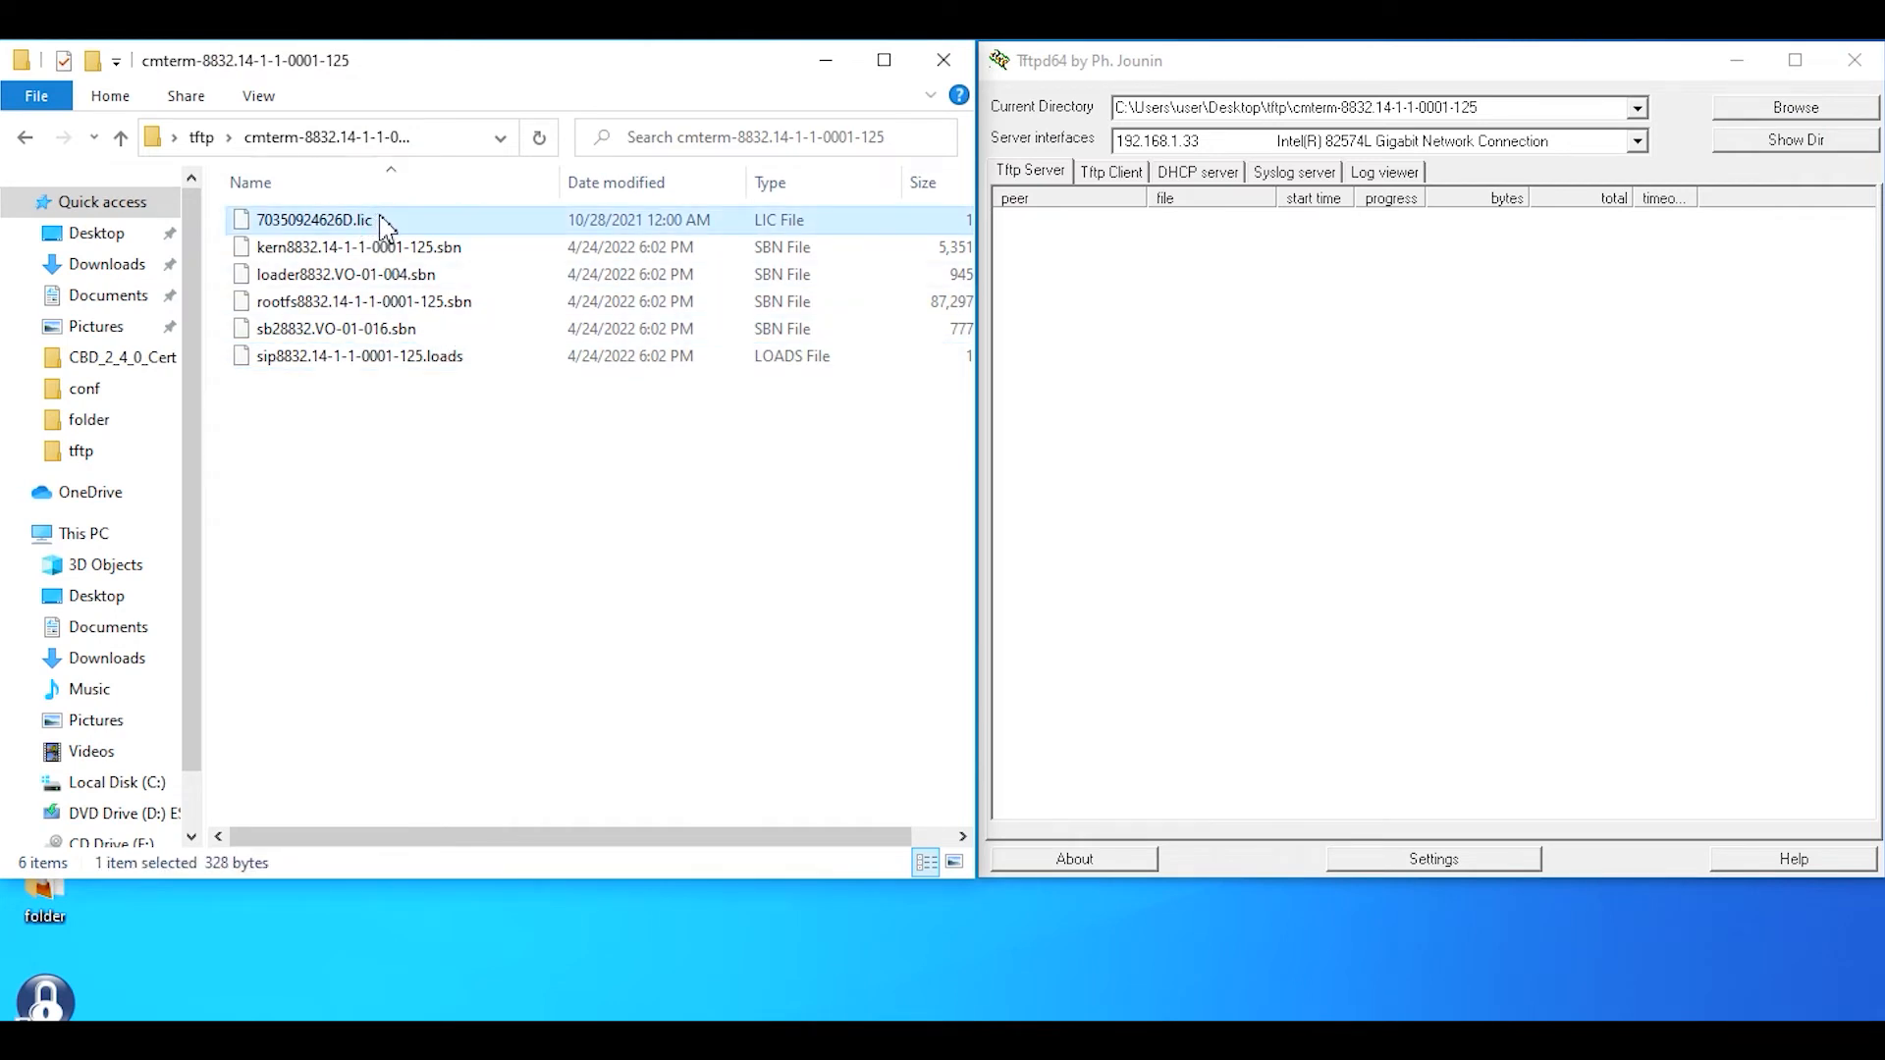
{"action": "left_click", "coordinate": [387, 220]}
{"action": "left_click_drag", "start_coordinate": [390, 219], "coordinate": [255, 220]}
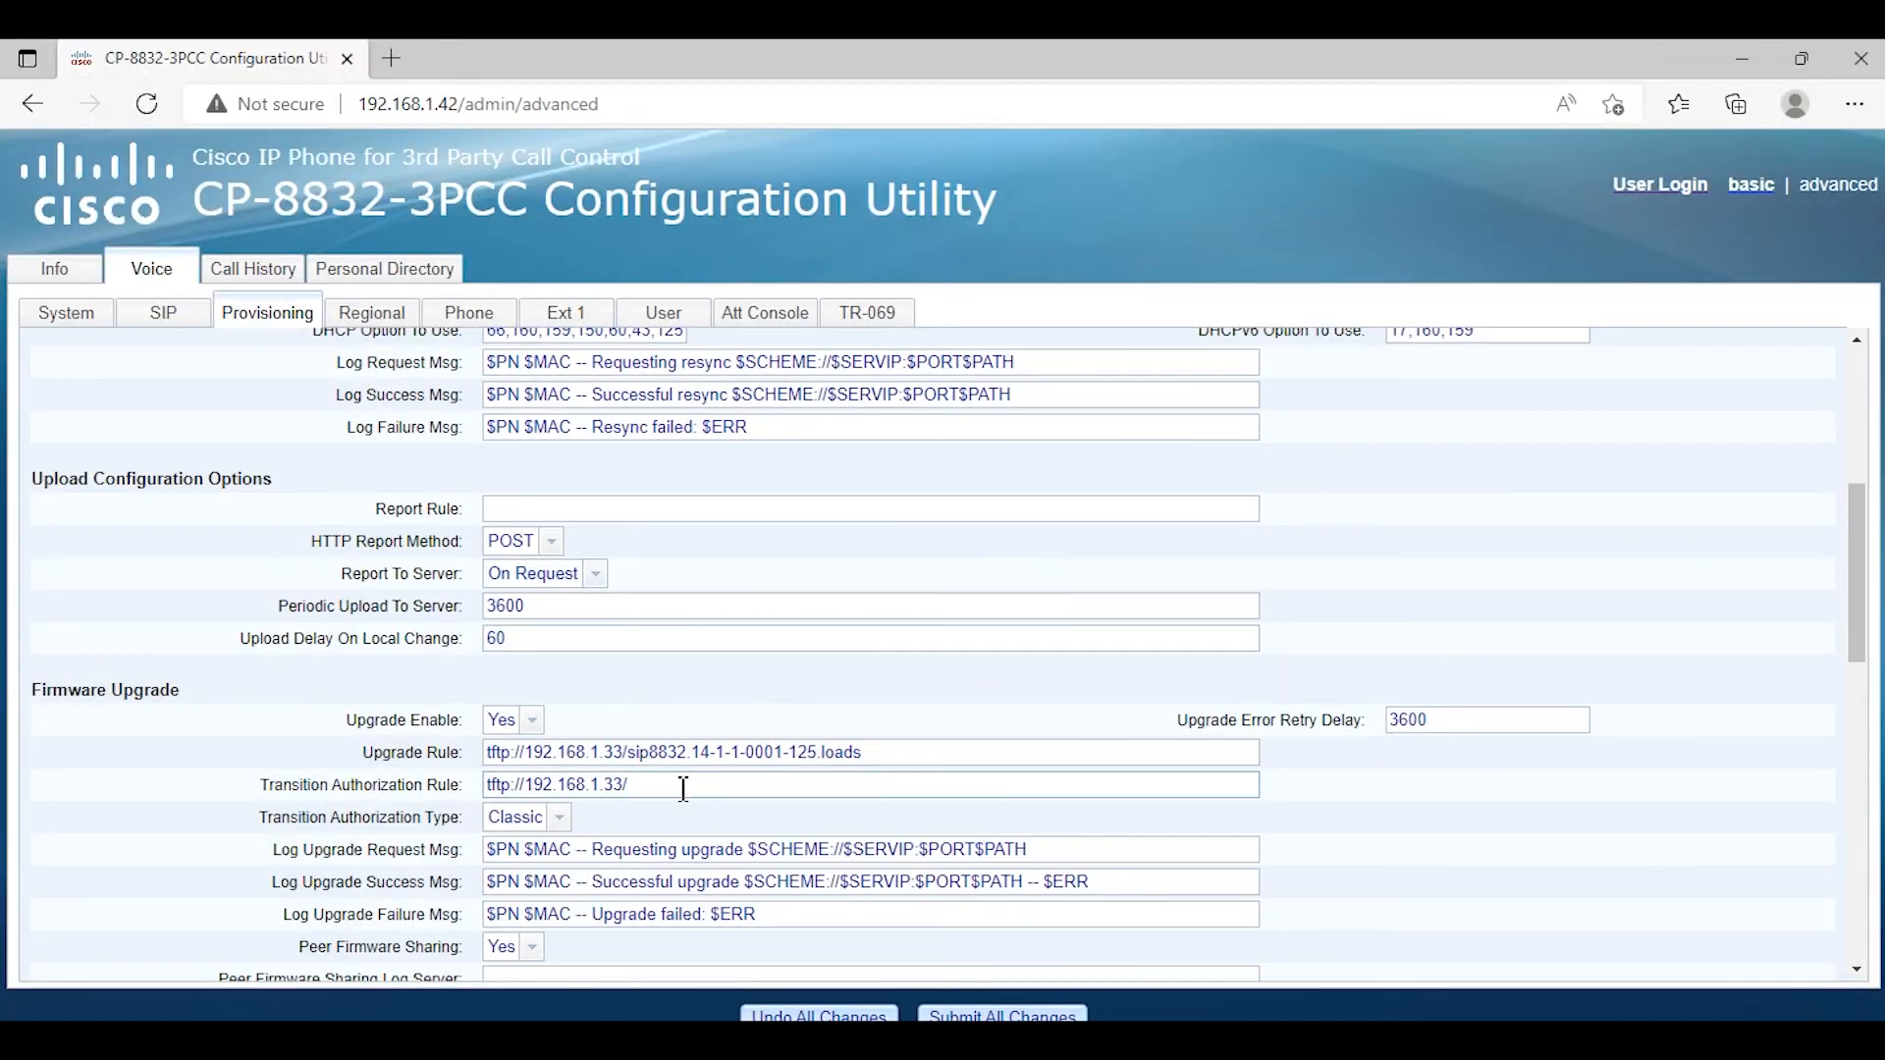
{"action": "key", "text": "ctrl+v"}
Submit all provisioning changes and switch to Tftpd64 to watch the firmware transfer.
{"action": "left_click", "coordinate": [1051, 1012]}
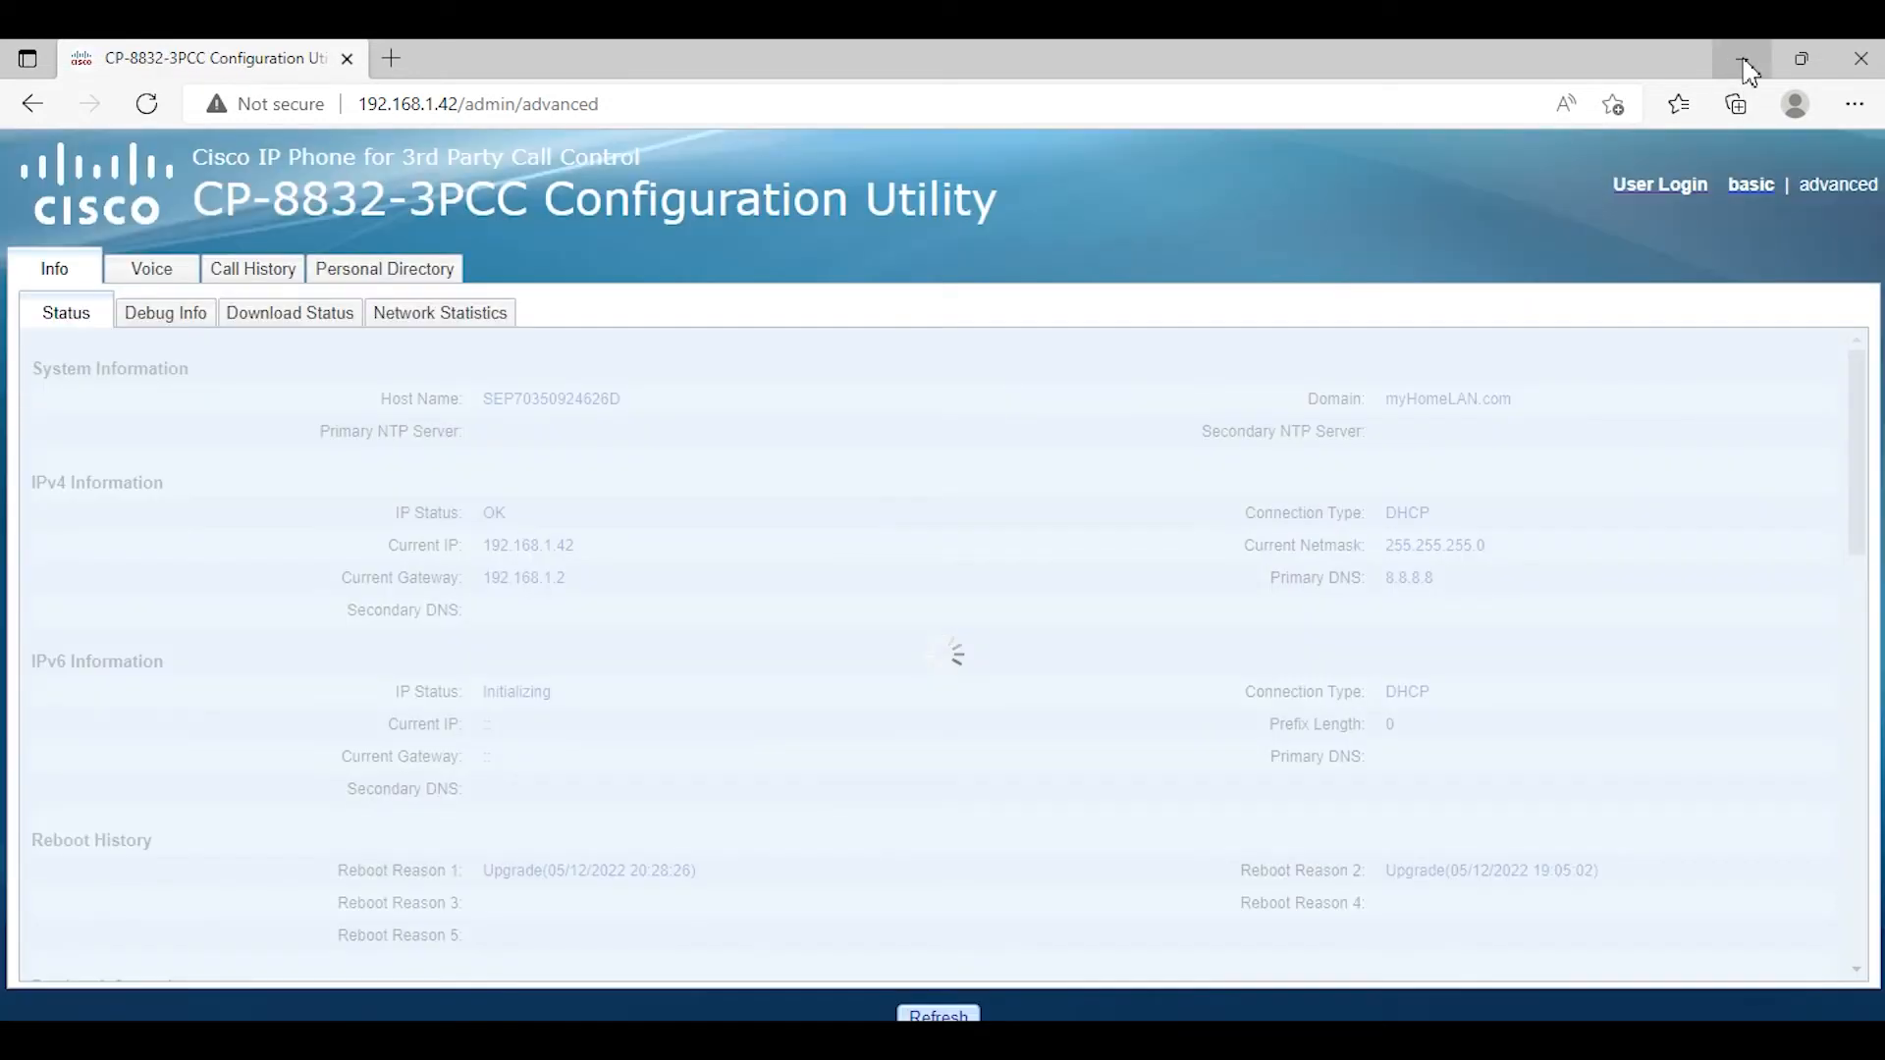
{"action": "left_click", "coordinate": [1745, 61]}
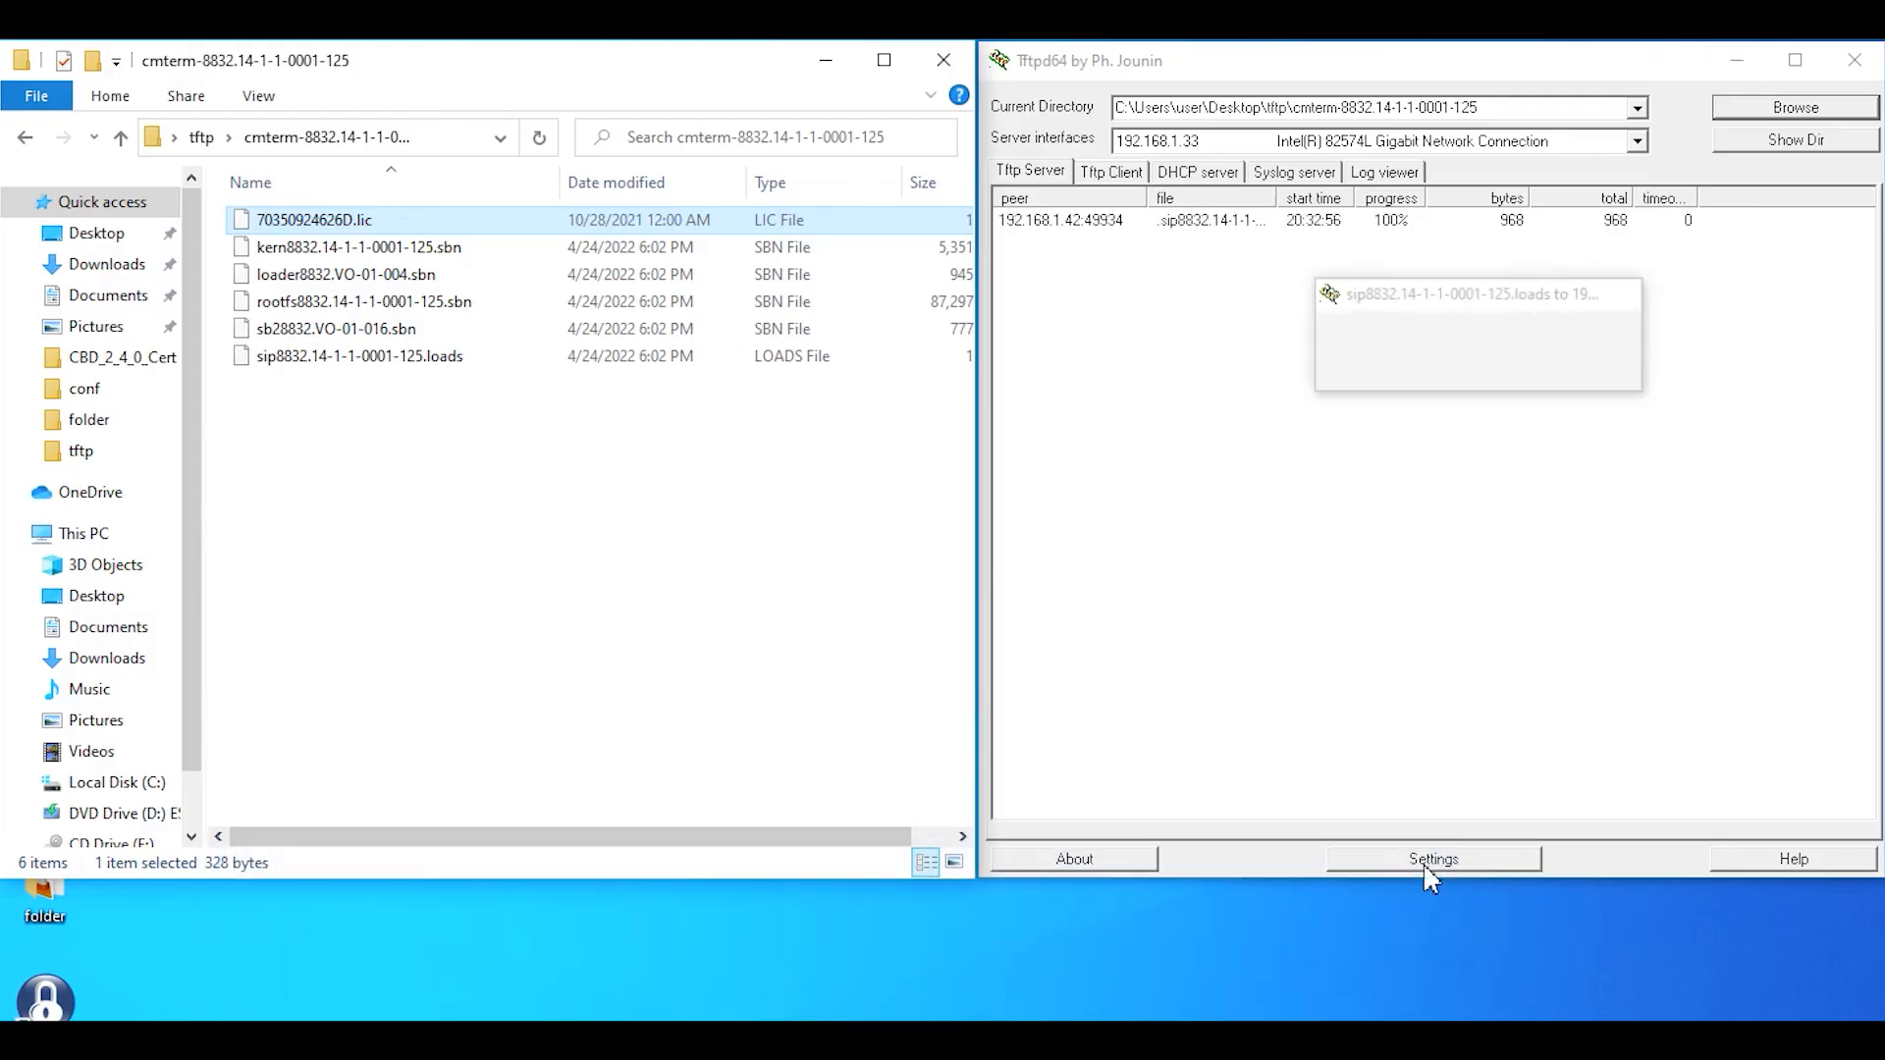